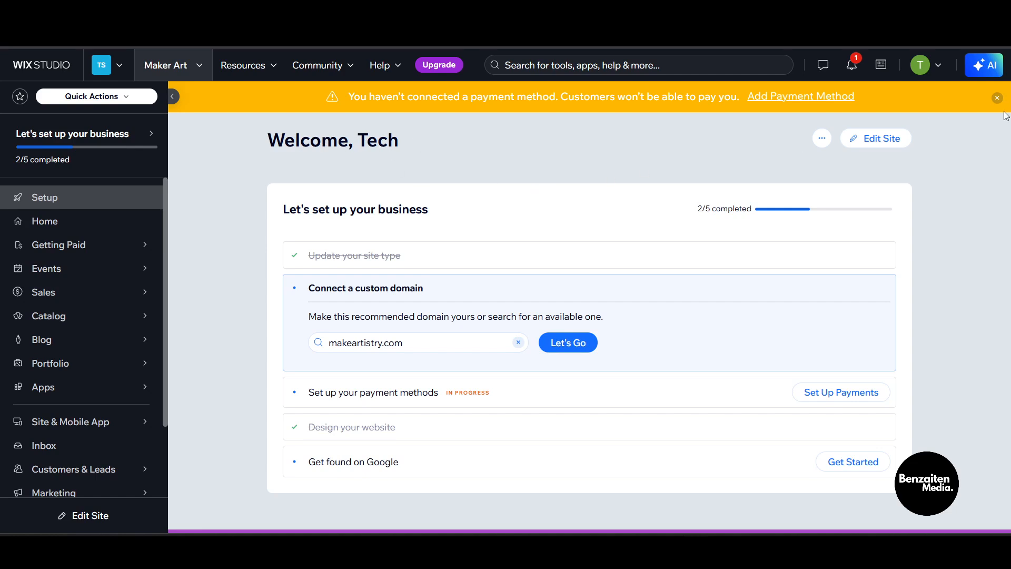
- From the site list, keep Maker Art selected and launch it in the editor with Edit Site
left_click_drag(301, 138, 400, 142)
double_click(314, 141)
left_click(316, 164)
left_click(173, 65)
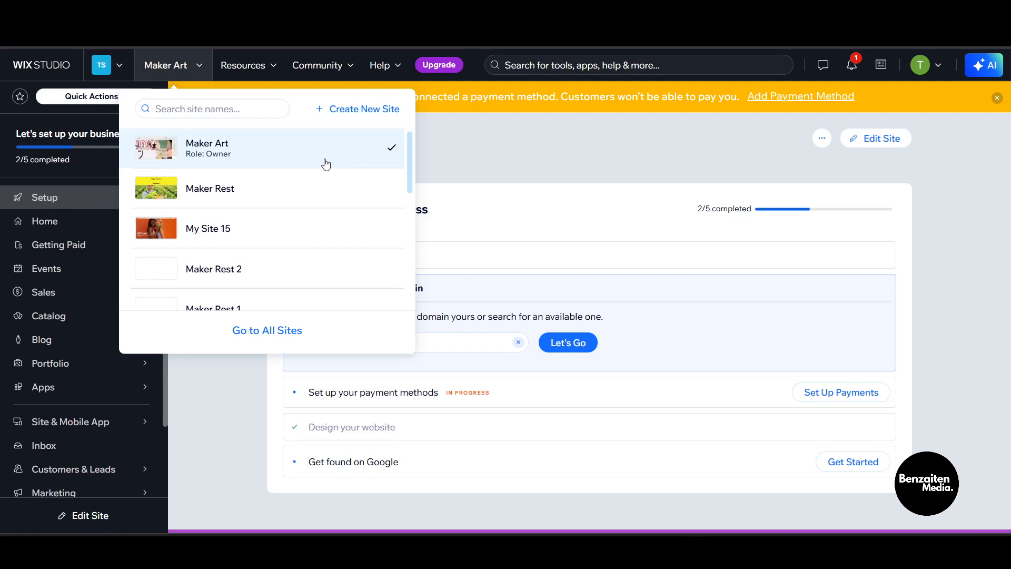
left_click(332, 199)
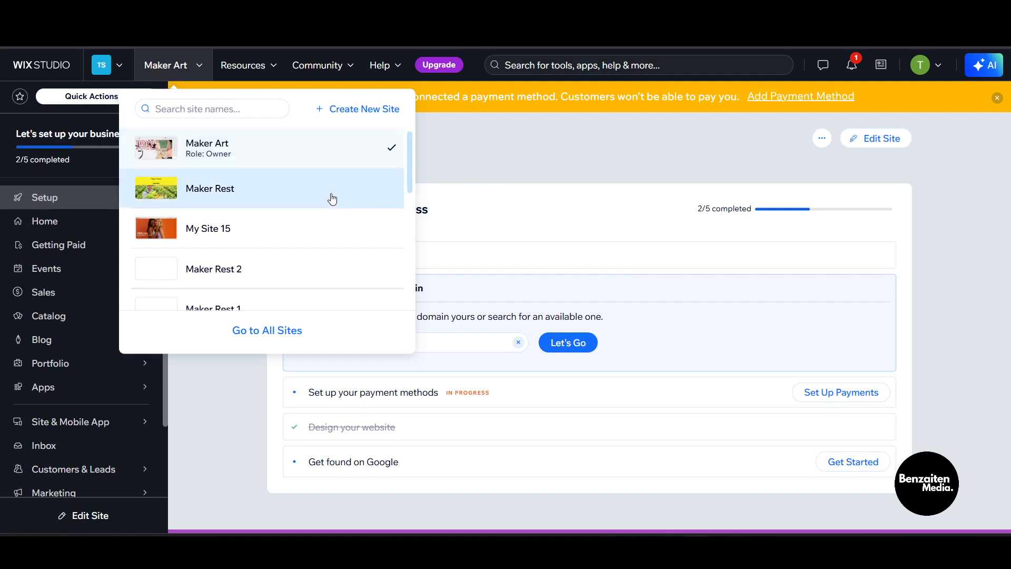
left_click_drag(468, 187, 777, 147)
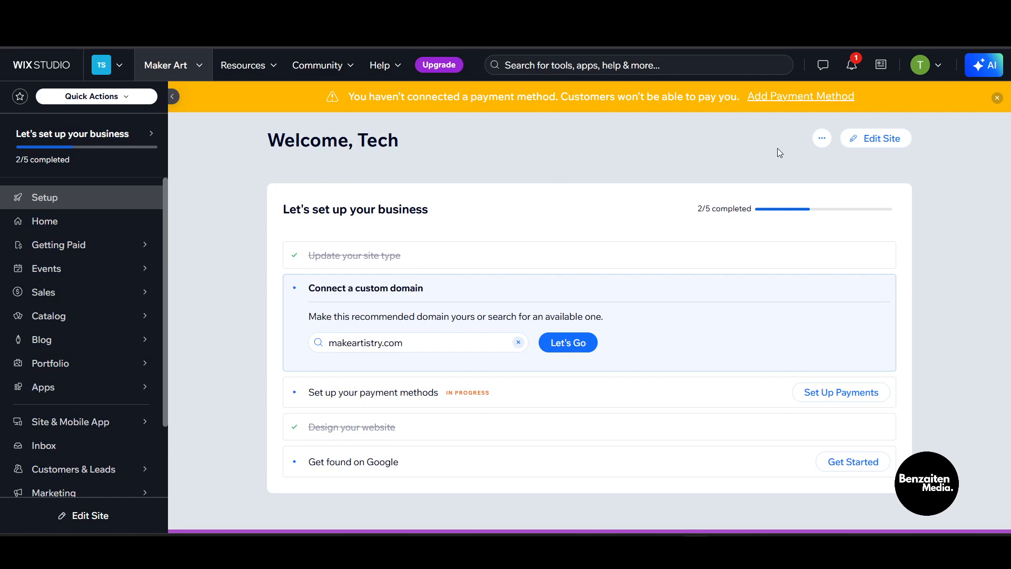
right_click(889, 128)
left_click(935, 153)
left_click(867, 137)
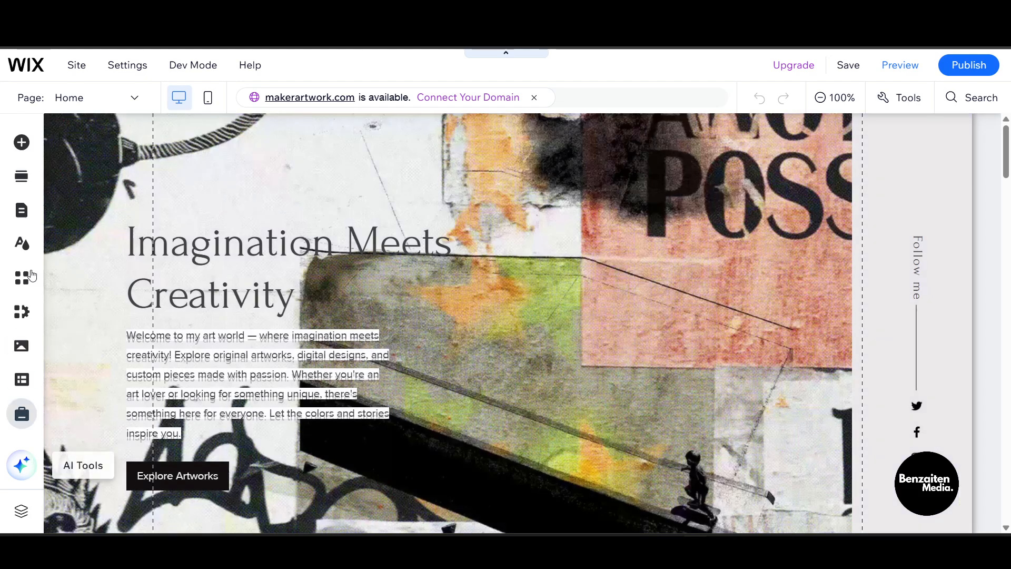
- Switch the Home page layout to Standard in its page settings, then close the Pages & Menu panels
left_click(33, 223)
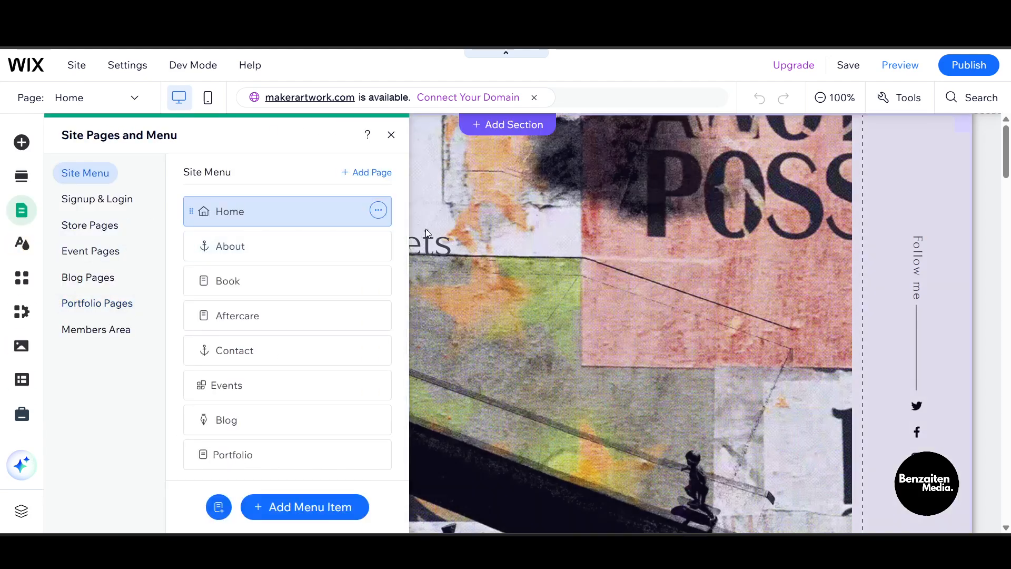
left_click(384, 220)
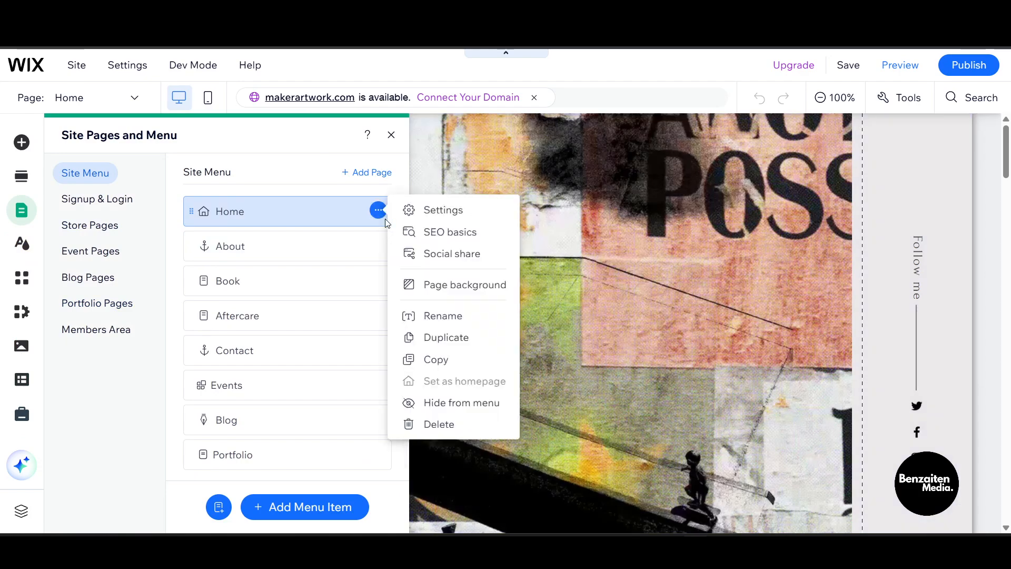
left_click(435, 221)
left_click(536, 169)
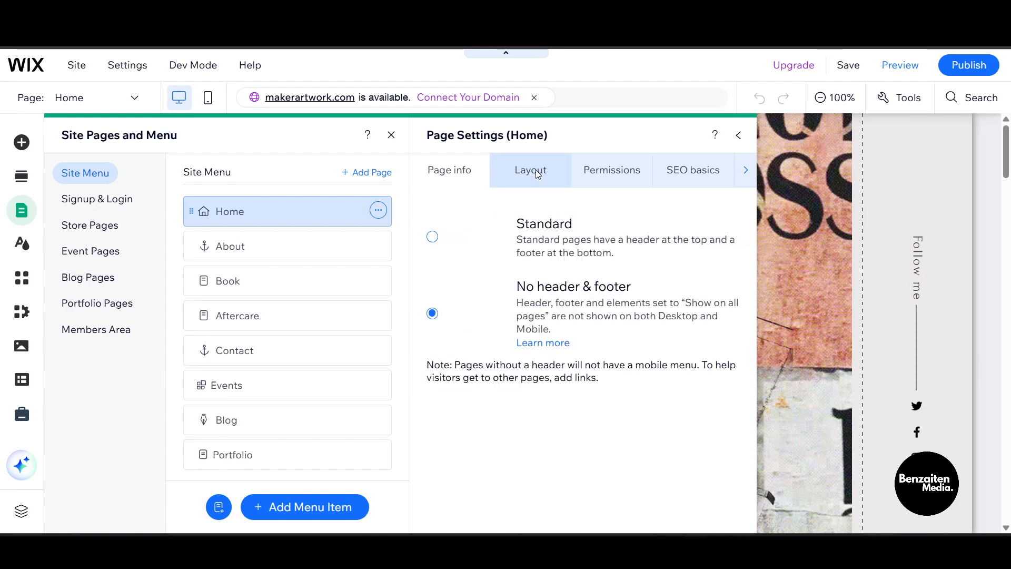
left_click(547, 243)
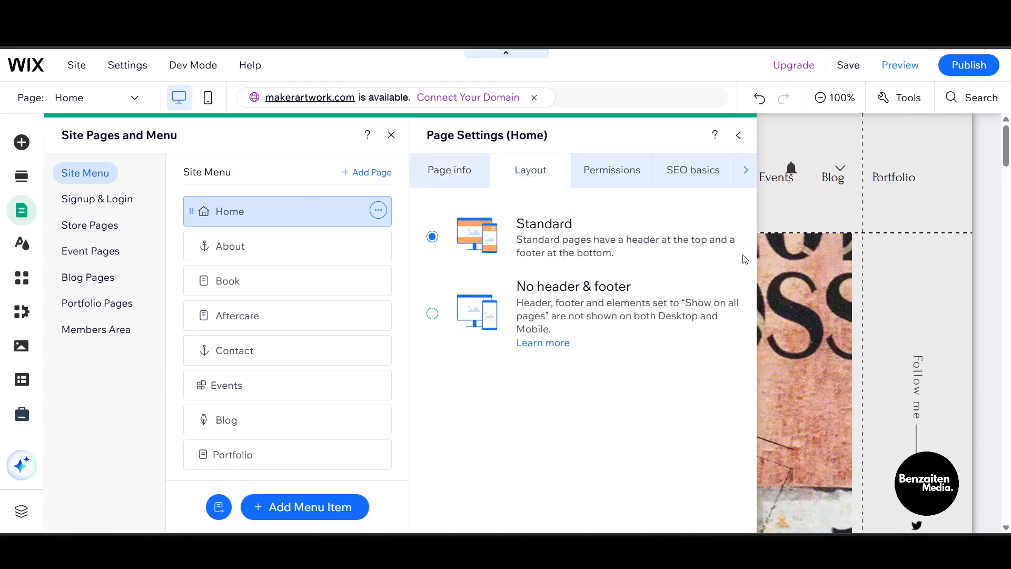
left_click(744, 139)
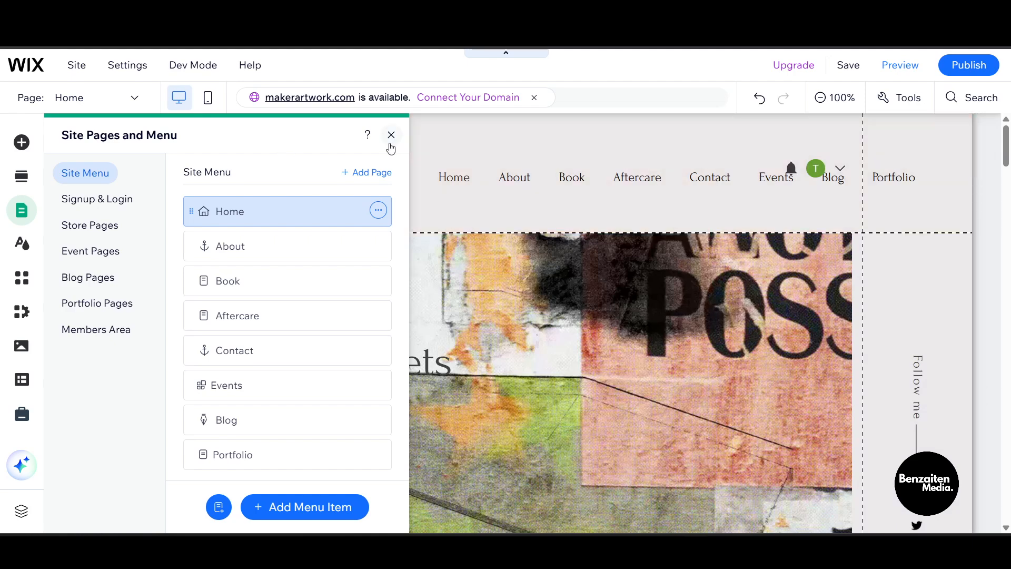
left_click(391, 136)
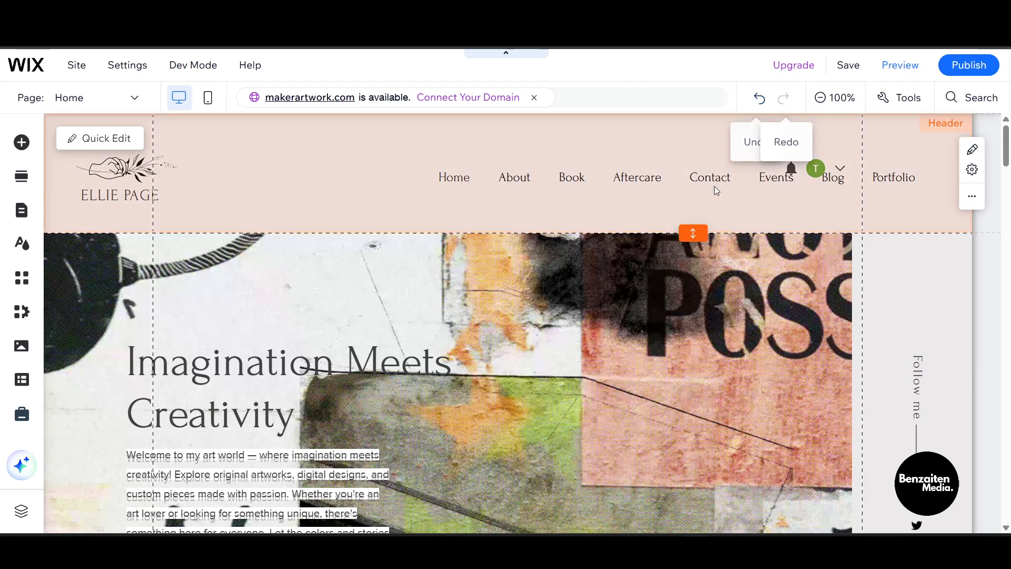
scroll(46, 273, "up", 5)
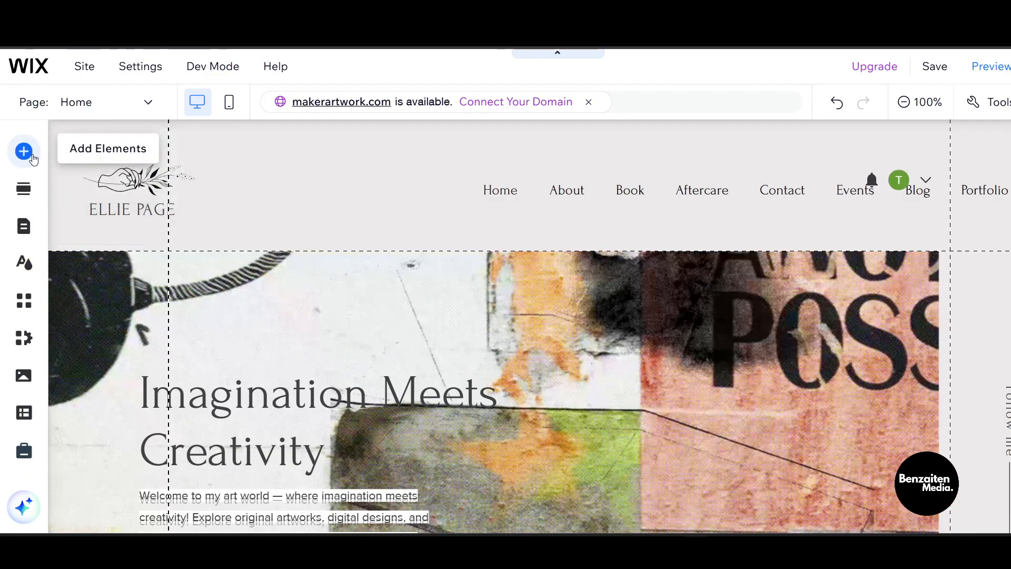
- Browse the Add Elements categories to Menu & Anchor and jump to the Vertical Menus designs
left_click(24, 152)
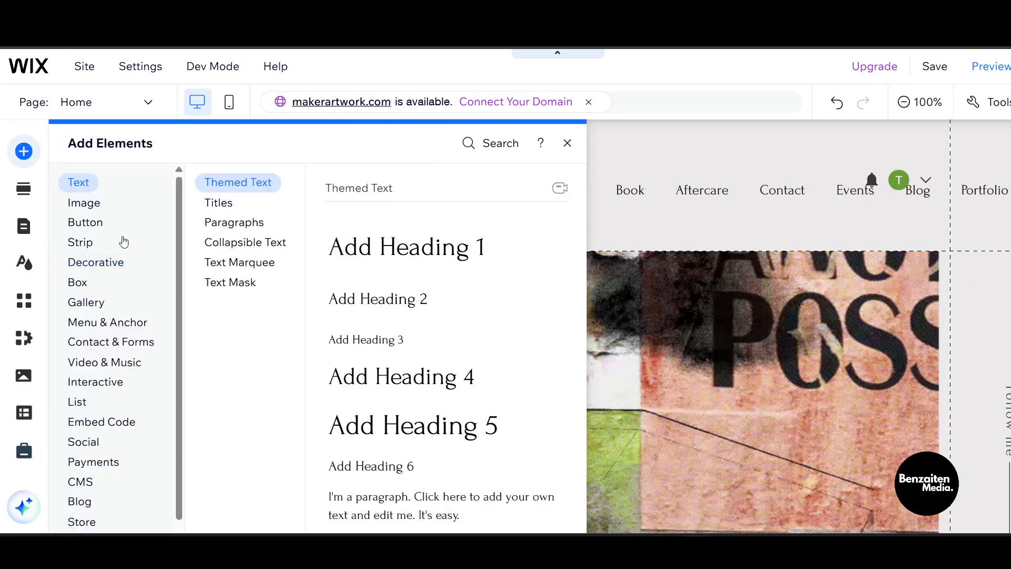
left_click(84, 204)
left_click(105, 222)
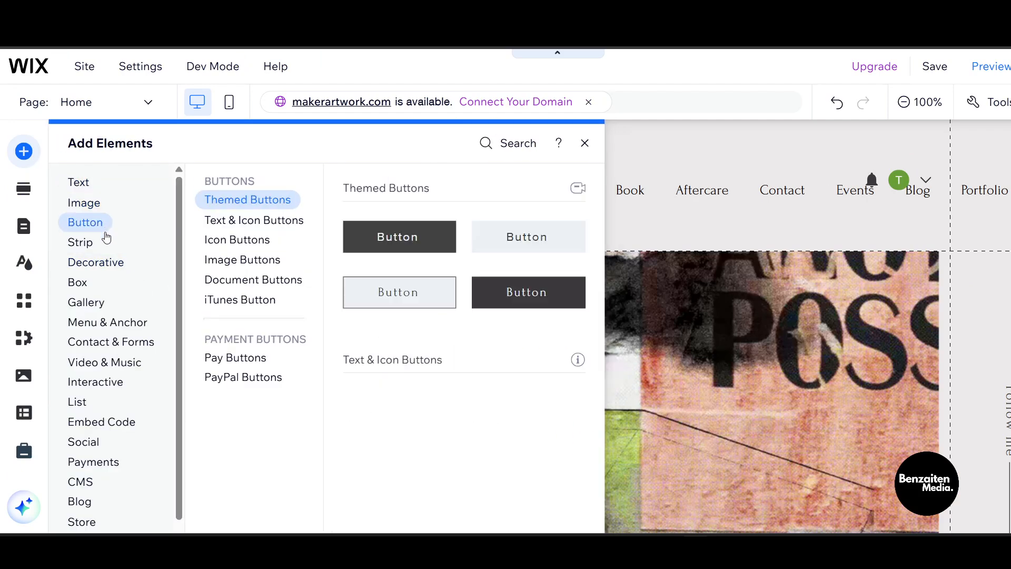
left_click(108, 263)
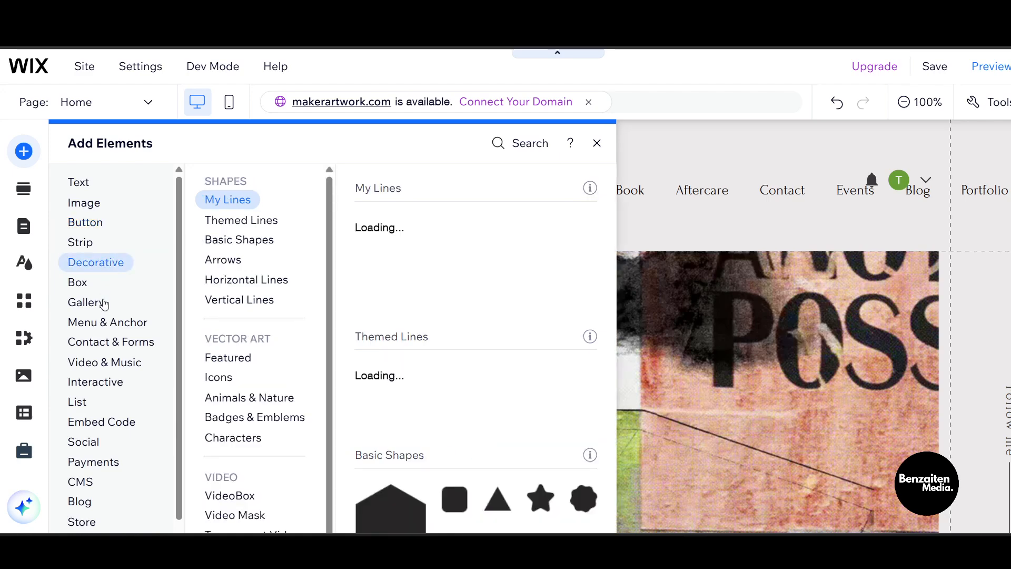
left_click(112, 324)
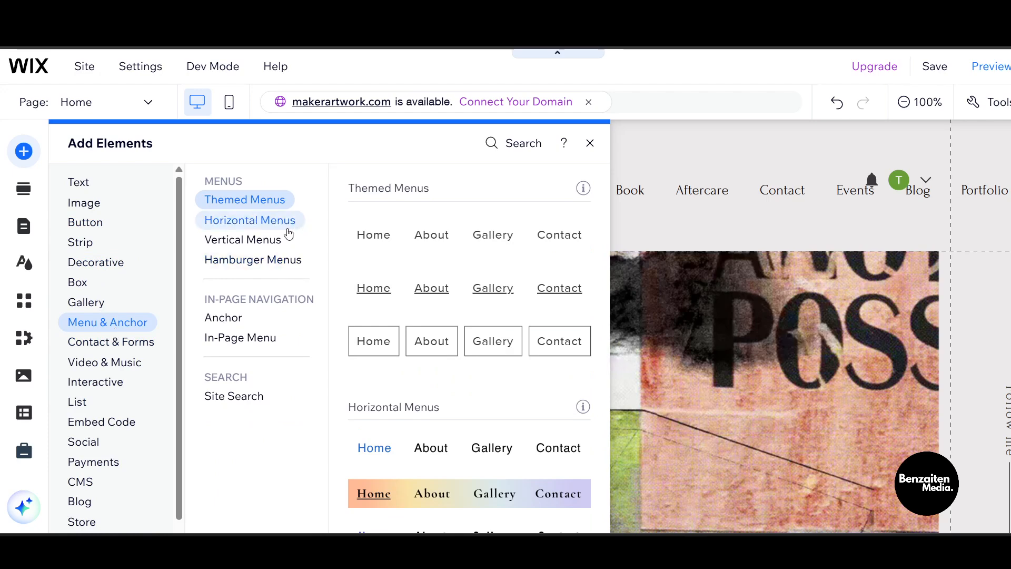
left_click(276, 229)
left_click(278, 200)
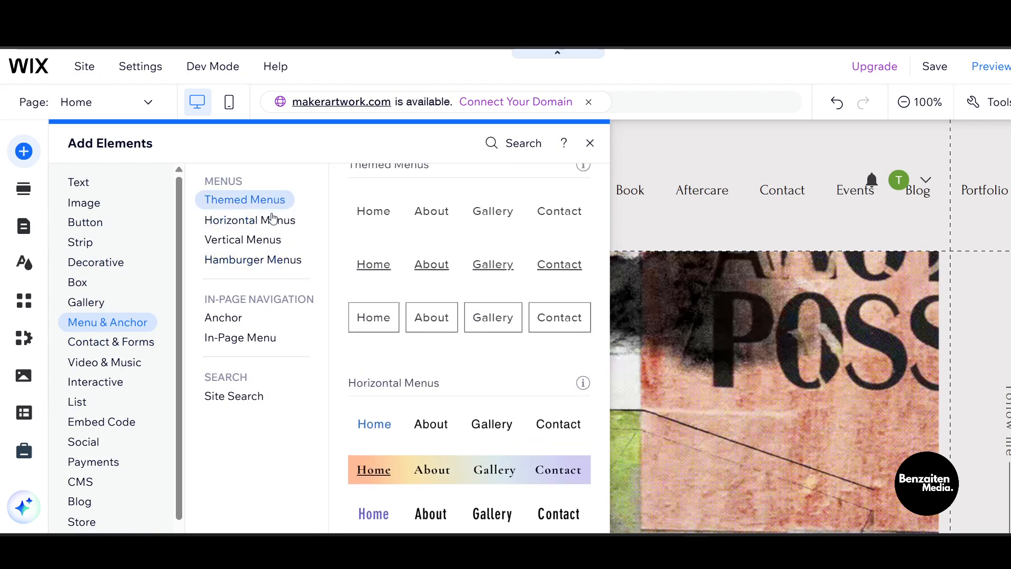
left_click(255, 257)
left_click(259, 240)
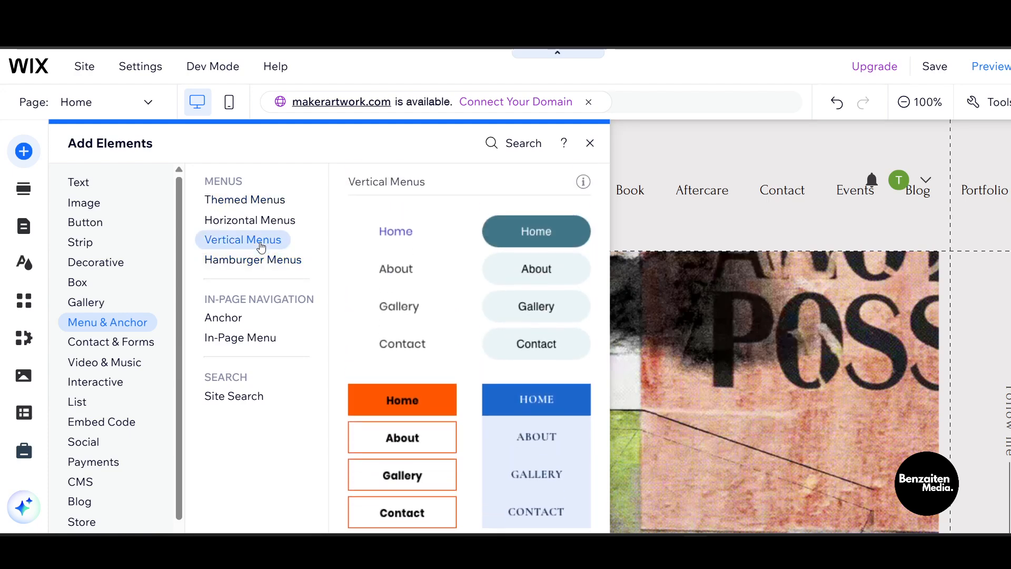
- Scroll through the vertical menu designs and add one to the Home page
scroll(511, 446, "down", 3)
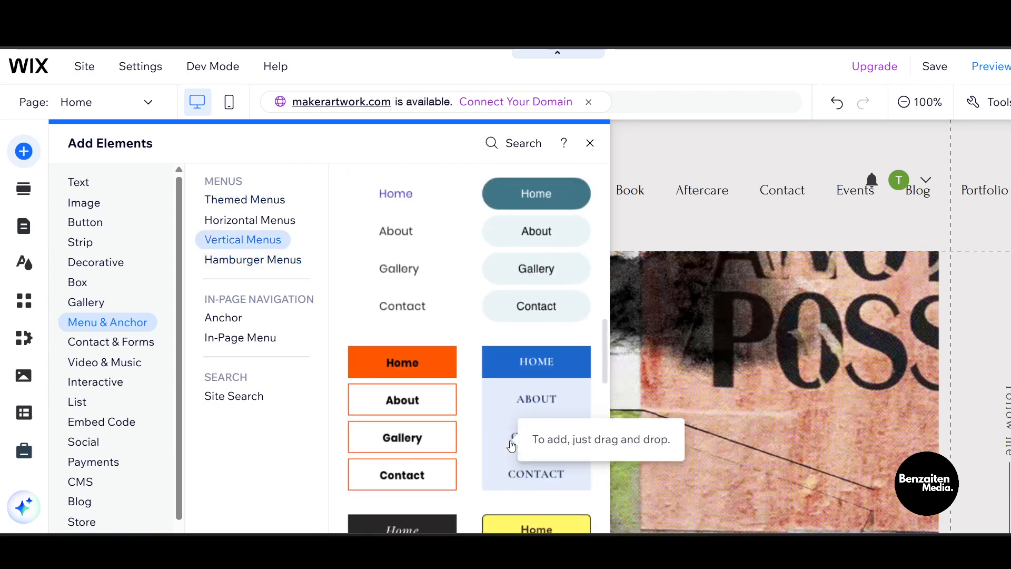
scroll(511, 447, "down", 3)
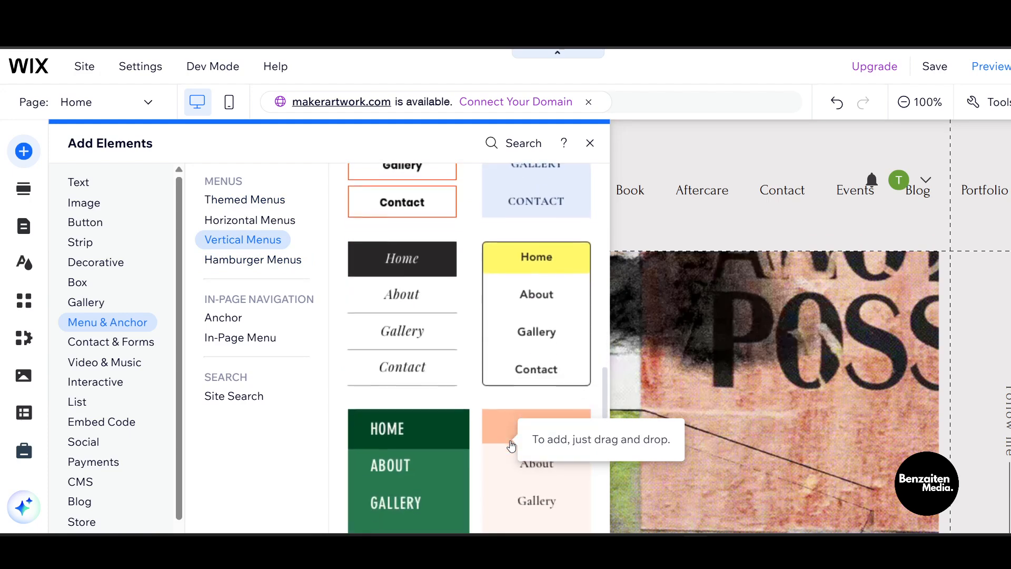
scroll(494, 235, "down", 5)
scroll(494, 235, "down", 3)
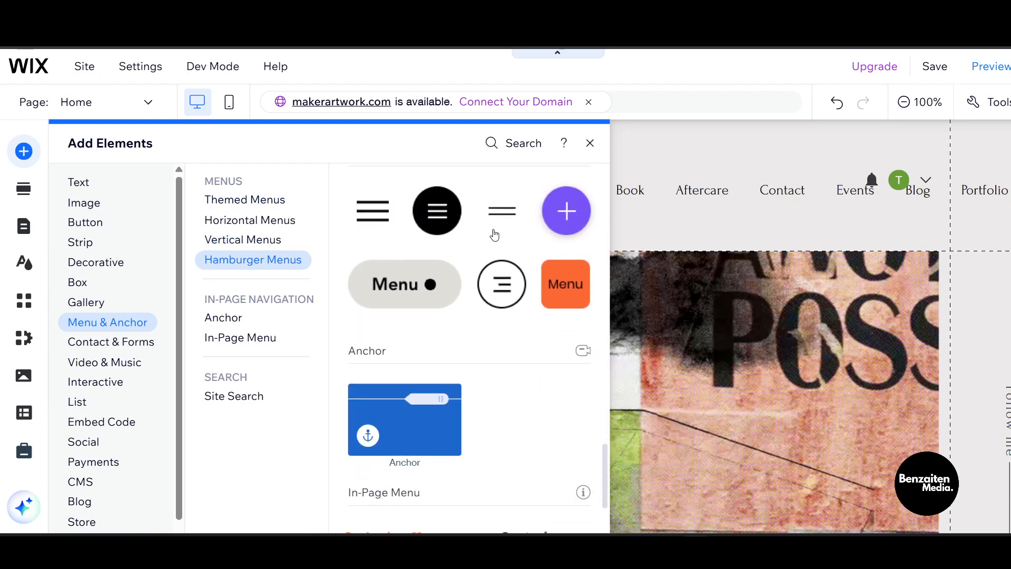
scroll(494, 235, "up", 3)
scroll(494, 235, "up", 5)
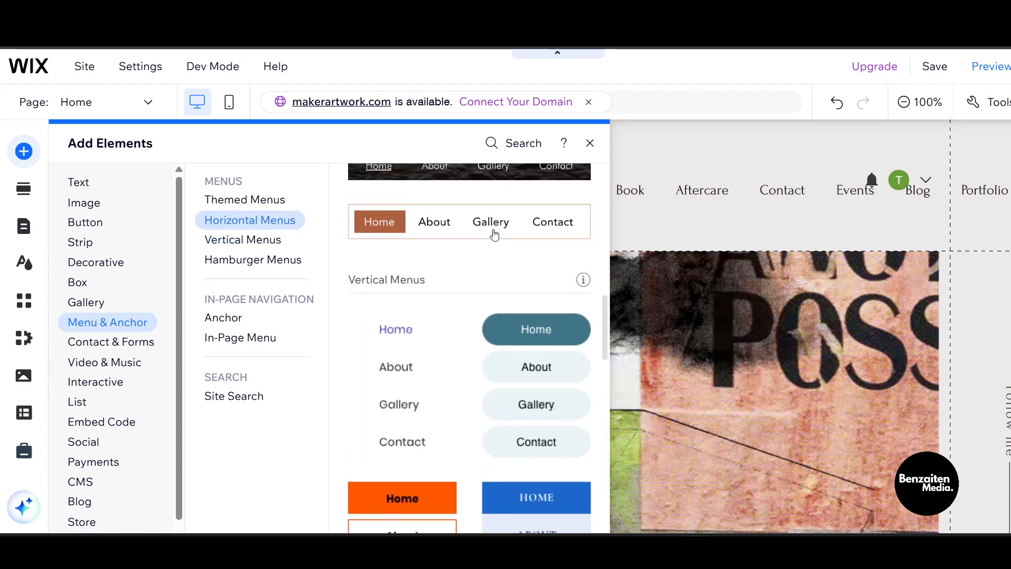
scroll(494, 235, "down", 2)
left_click(393, 303)
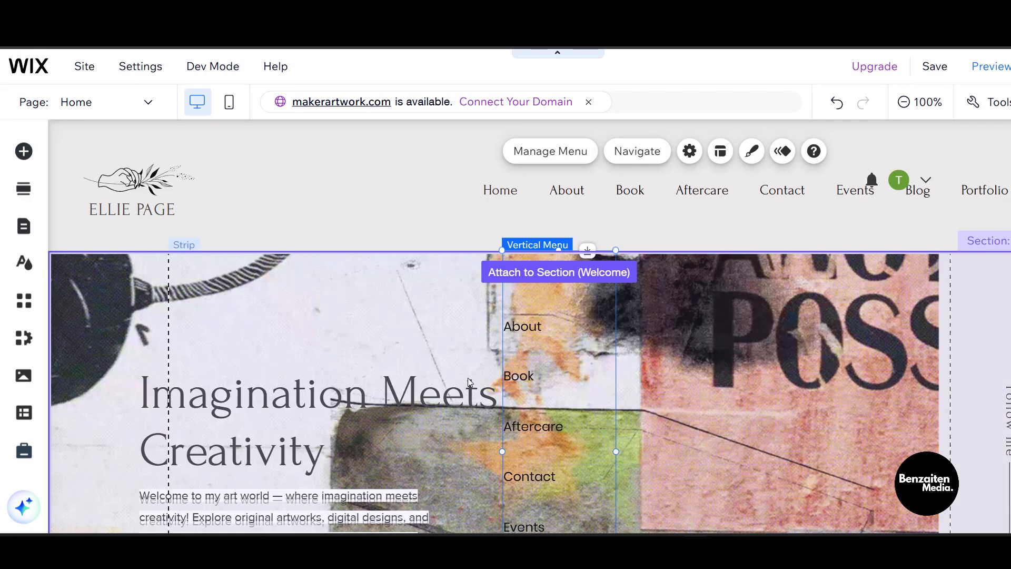
- Drag the vertical menu into the header beside the logo, widen it, and shift it further right
left_click_drag(543, 297, 270, 205)
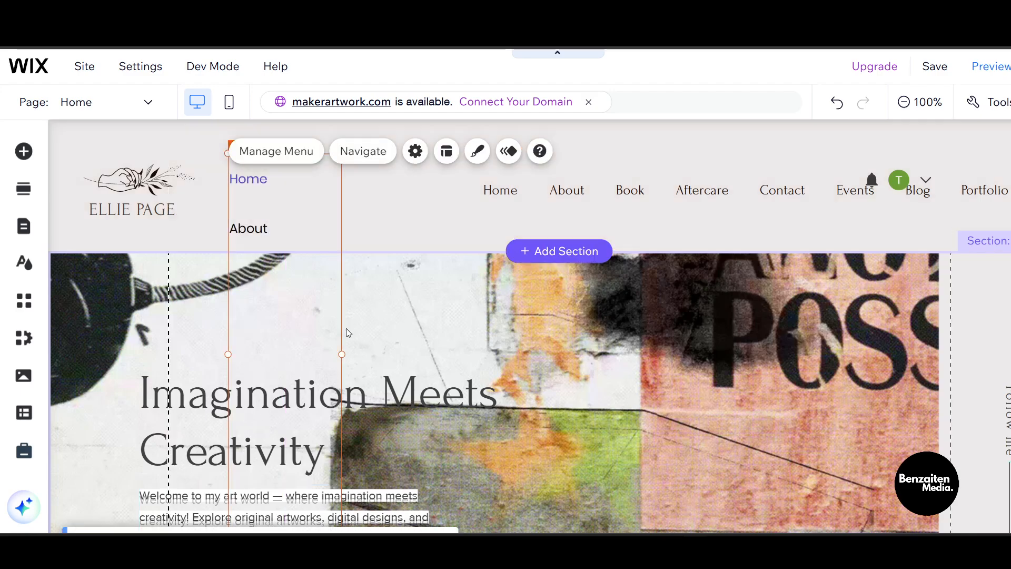
scroll(290, 364, "down", 4)
left_click_drag(285, 300, 285, 295)
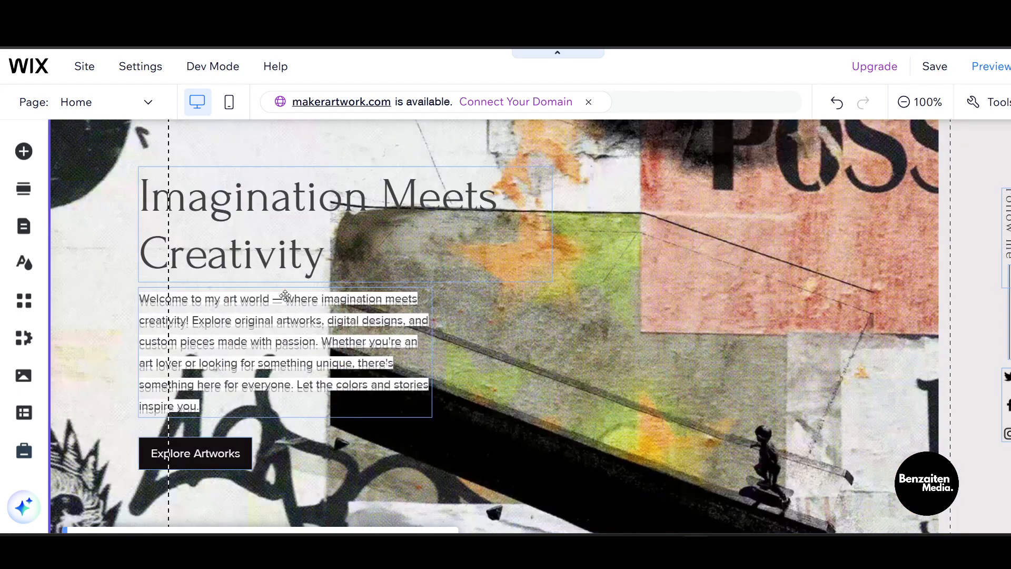
scroll(294, 288, "up", 4)
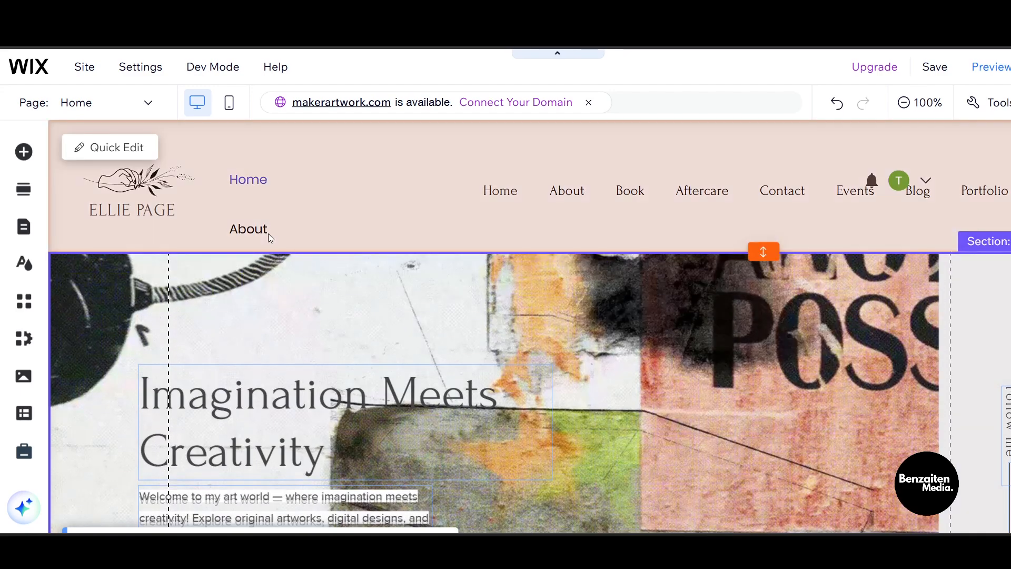
left_click_drag(280, 222, 358, 172)
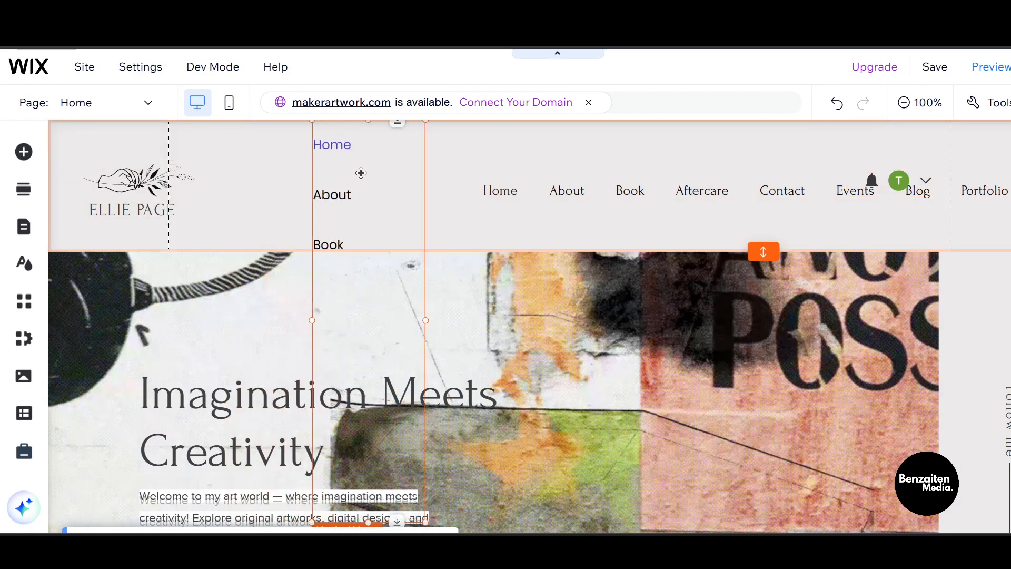
mouse_move(380, 216)
left_mouse_down()
mouse_move(144, 226)
mouse_move(383, 209)
left_mouse_up()
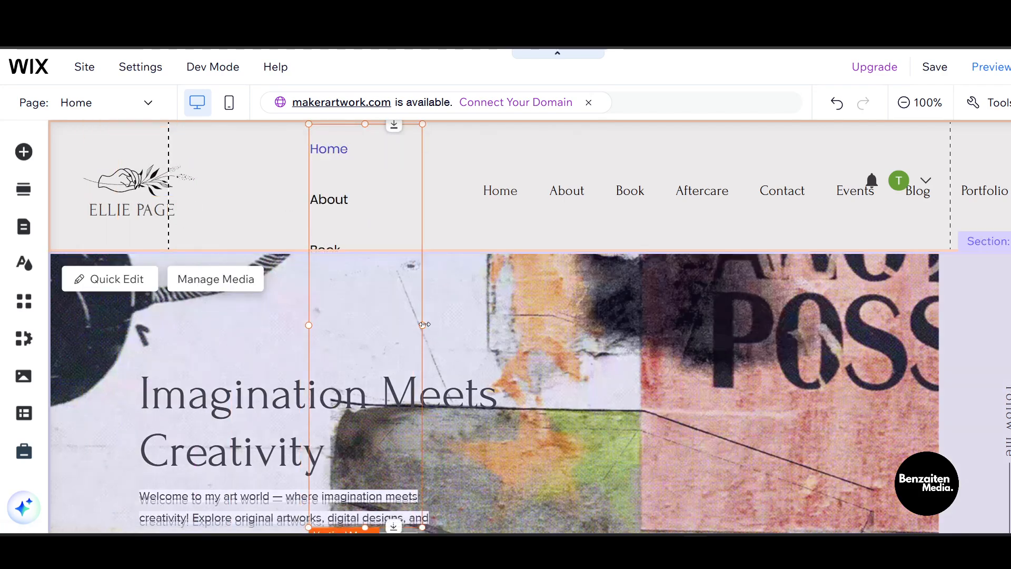
left_click_drag(422, 325, 457, 315)
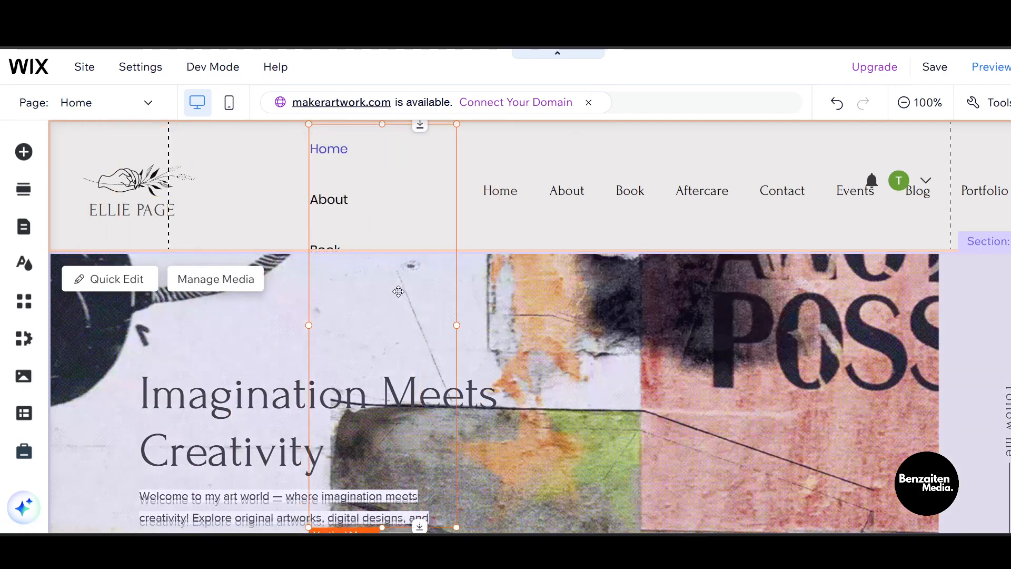
left_click(400, 319)
left_click(346, 169)
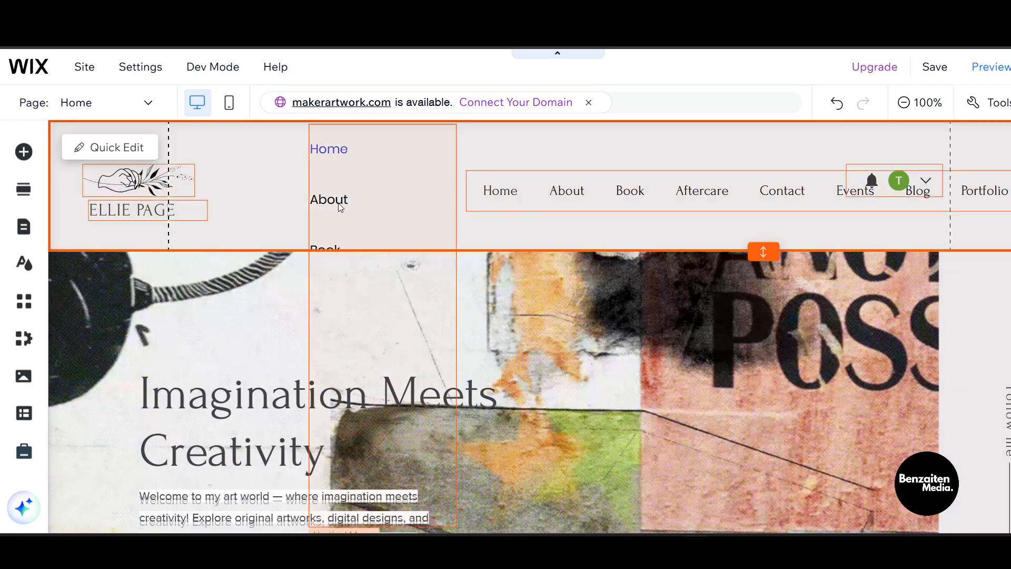
left_click_drag(353, 196, 412, 197)
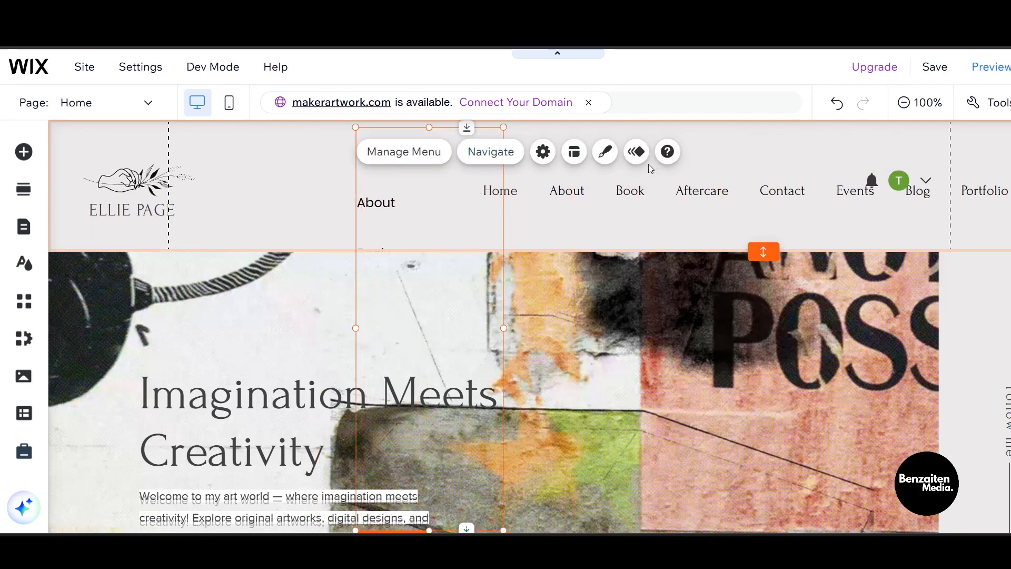
- Open the menu's page list and hide the Events page from the site menu
left_click(413, 157)
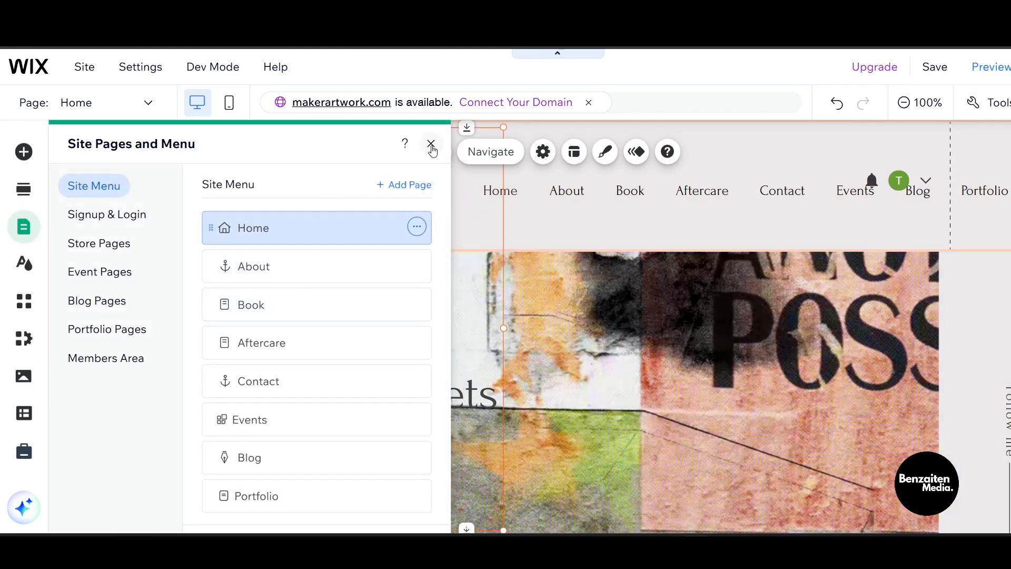
scroll(332, 381, "down", 1)
left_click(416, 495)
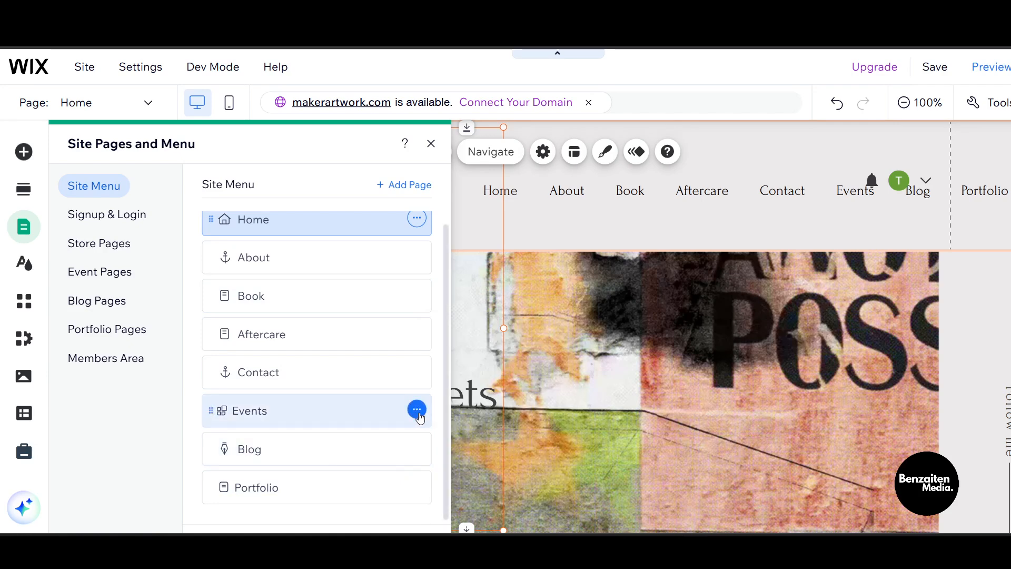
left_click(417, 410)
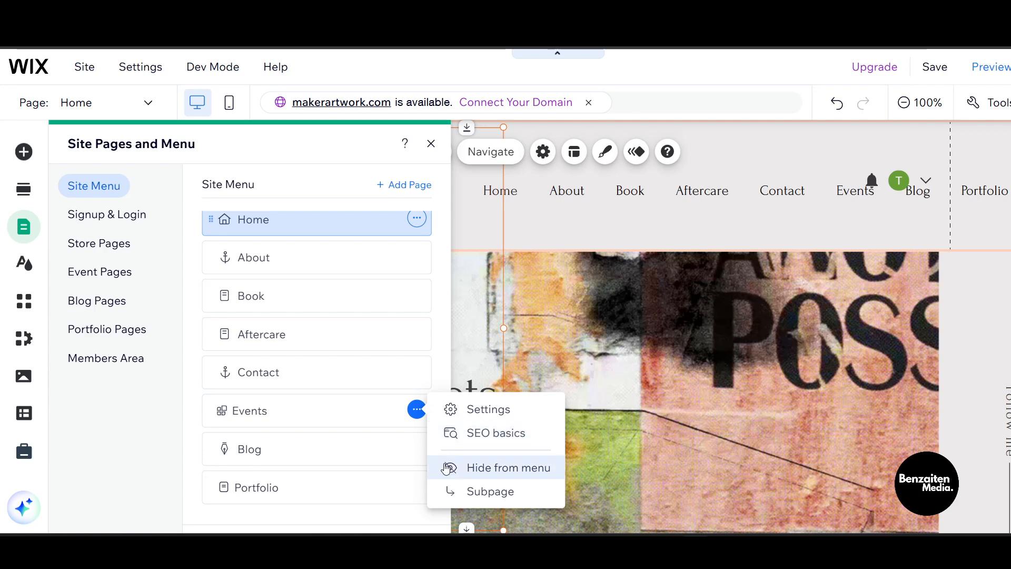
left_click(415, 410)
left_click(414, 410)
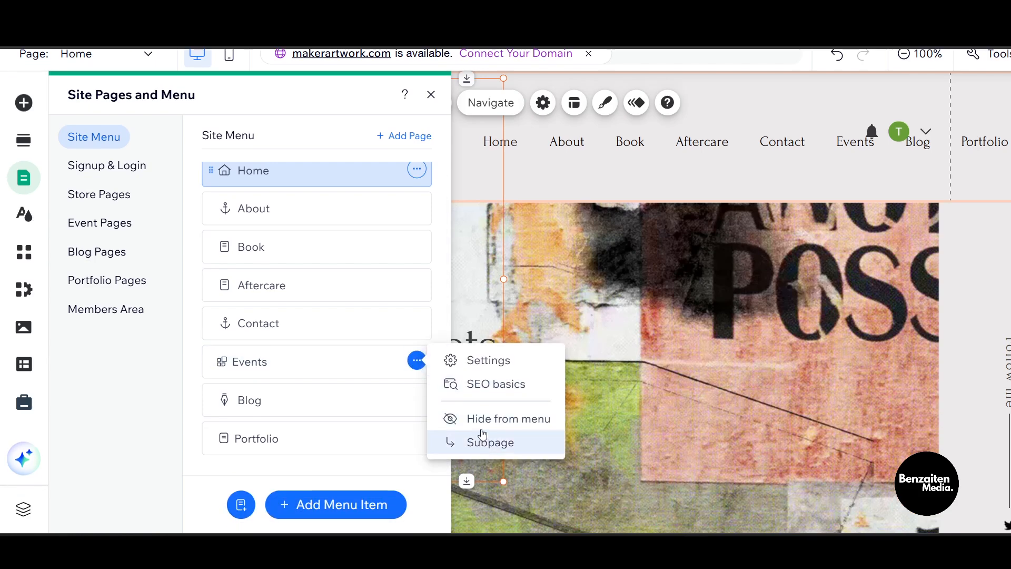
left_click(484, 418)
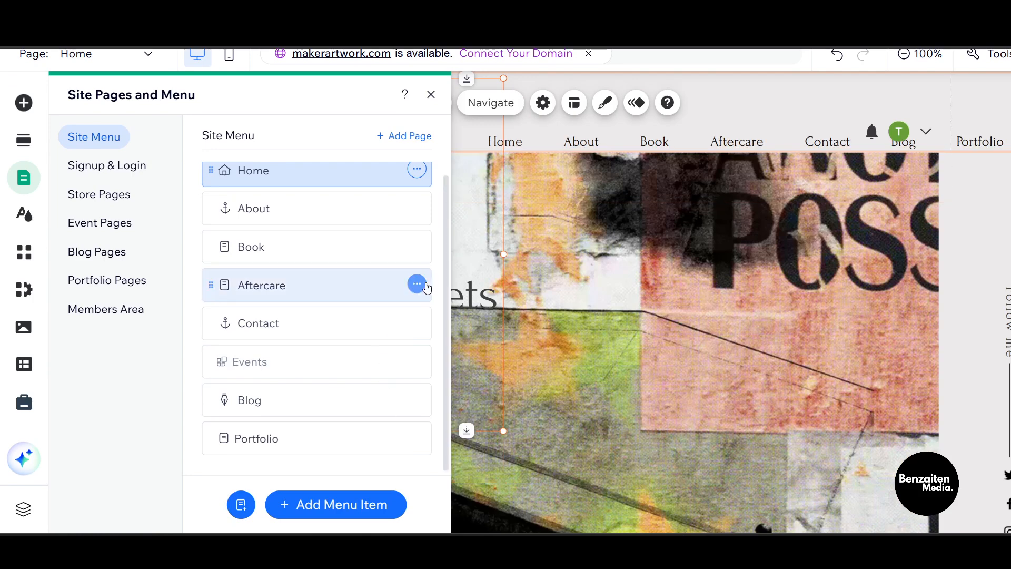
- Hide the Contact and Aftercare pages from the menu and close the pages panel
left_click(423, 325)
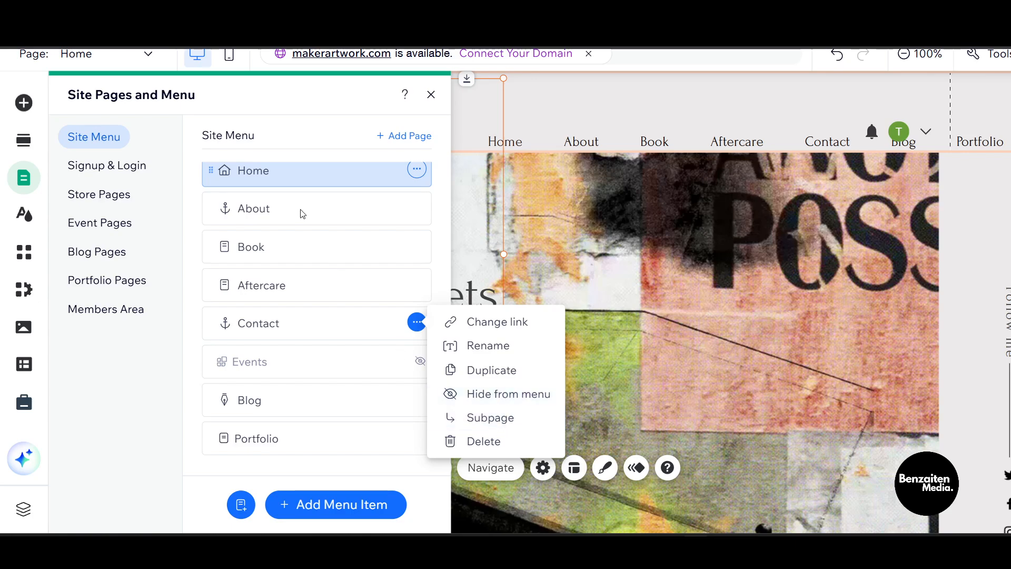
left_click(480, 398)
left_click(417, 284)
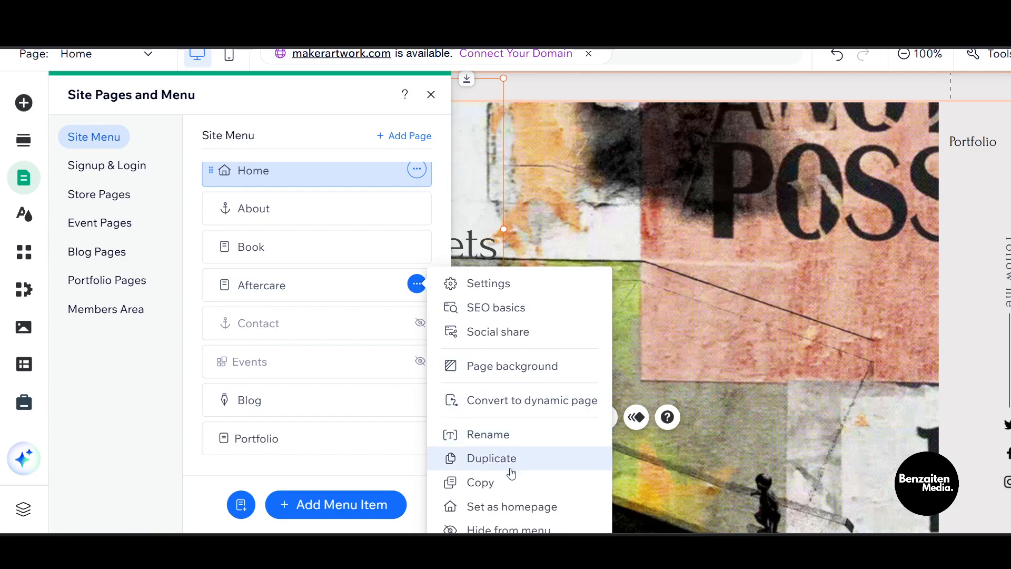
left_click(521, 528)
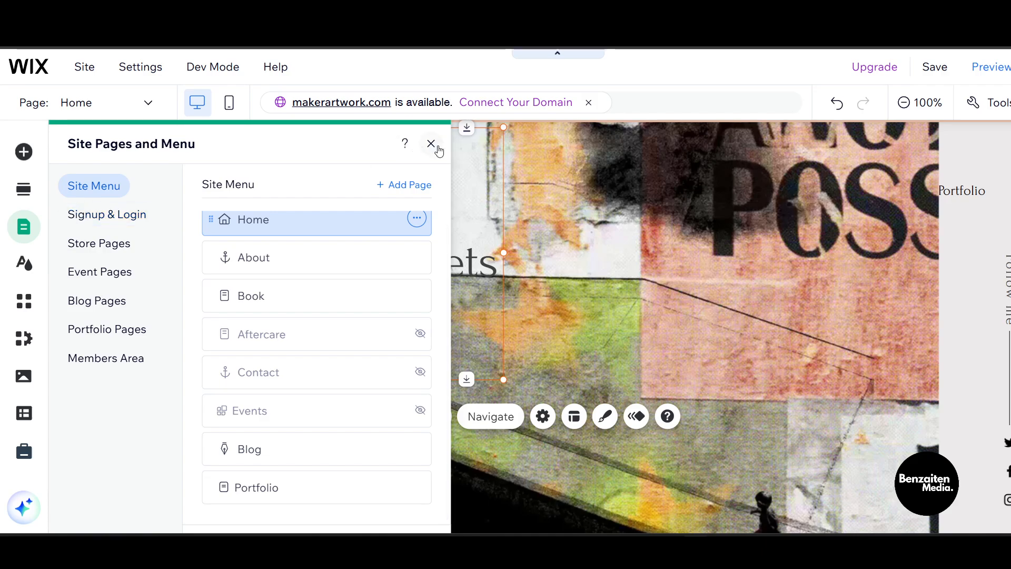
left_click(431, 144)
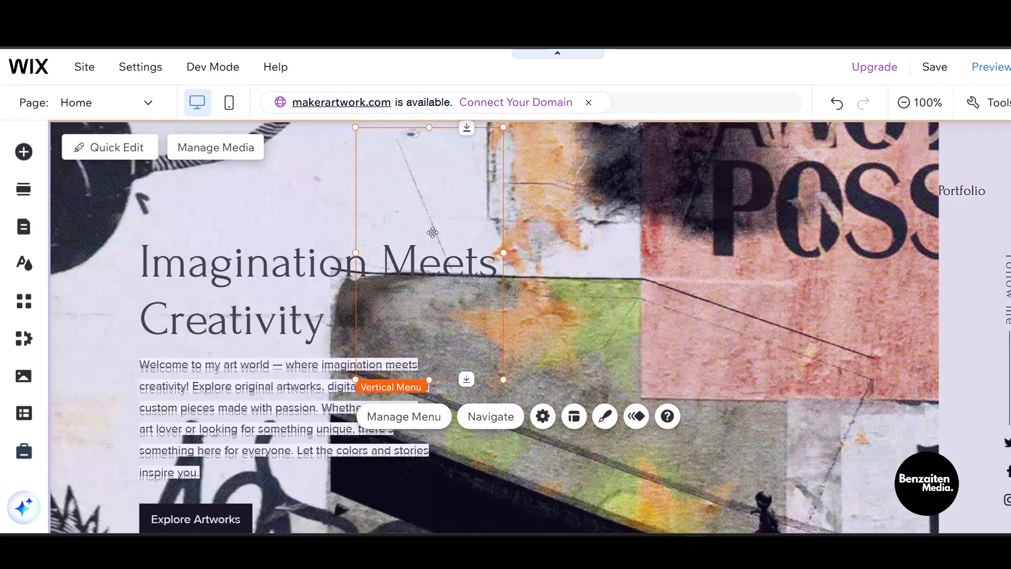
left_click(296, 182)
scroll(578, 239, "down", 3)
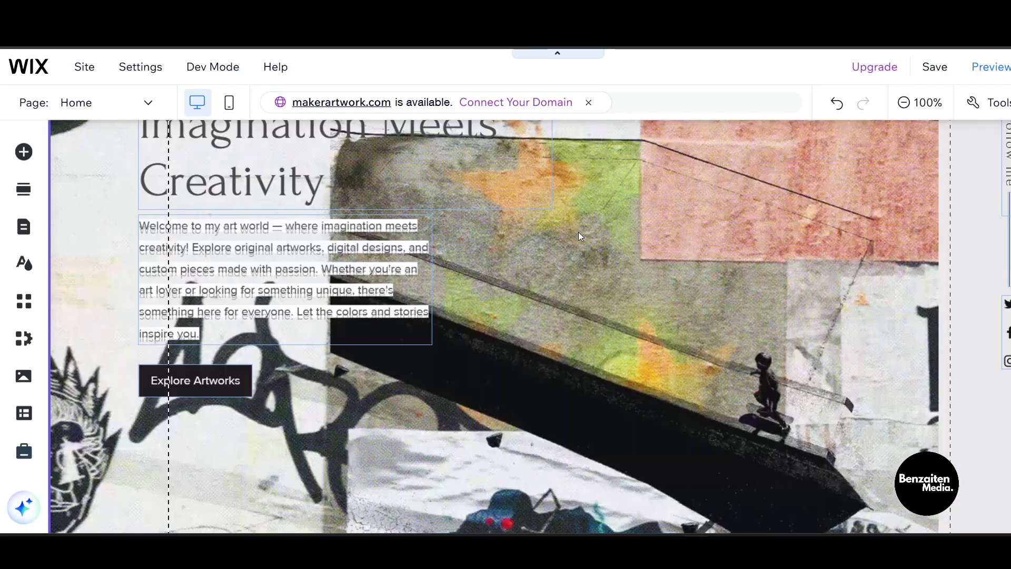
scroll(581, 243, "up", 3)
- Drag the hero strip down below the header, then delete it
scroll(884, 226, "up", 3)
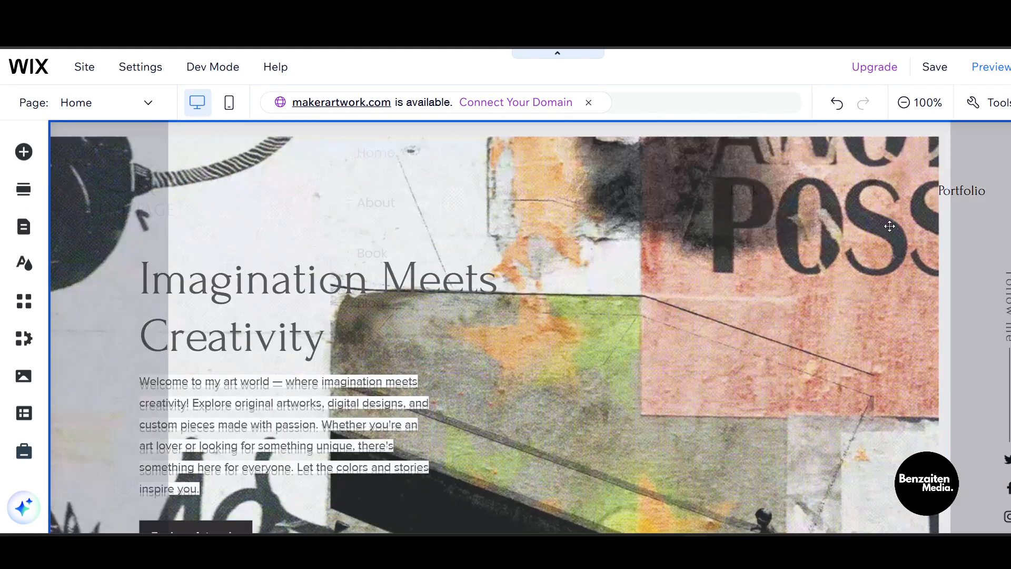
left_click_drag(935, 348, 956, 438)
left_click_drag(725, 416, 724, 413)
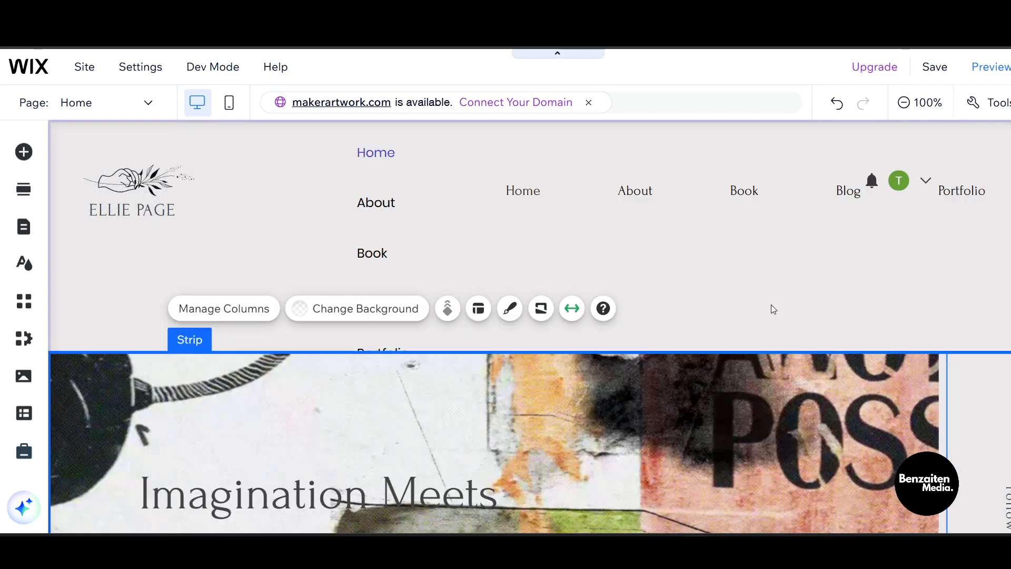
scroll(747, 311, "down", 10)
scroll(748, 318, "up", 10)
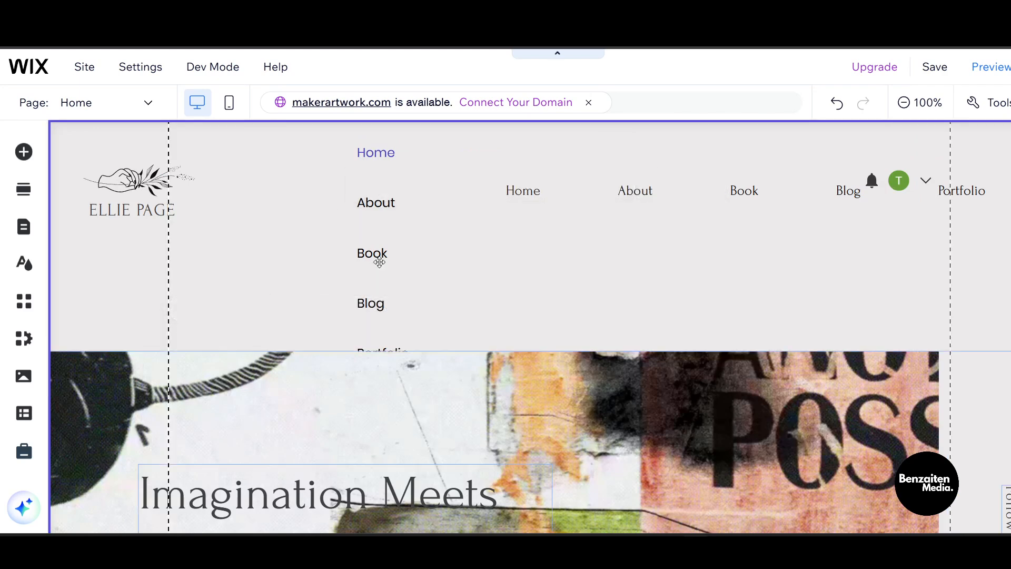
right_click(411, 371)
mouse_move(411, 372)
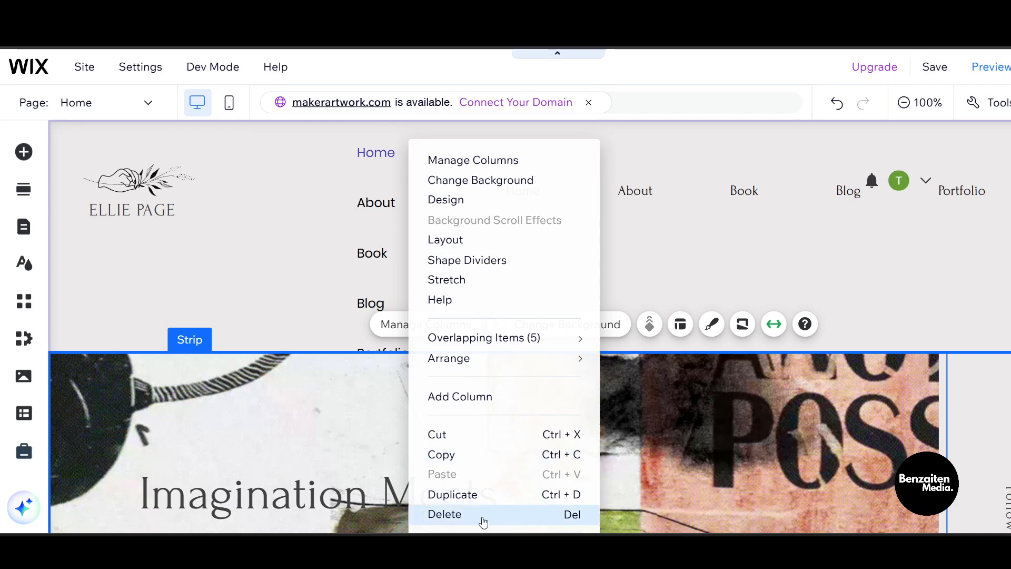
left_click(479, 516)
- Select the header section and the vertical menu inside it
scroll(569, 405, "down", 7)
scroll(505, 408, "up", 8)
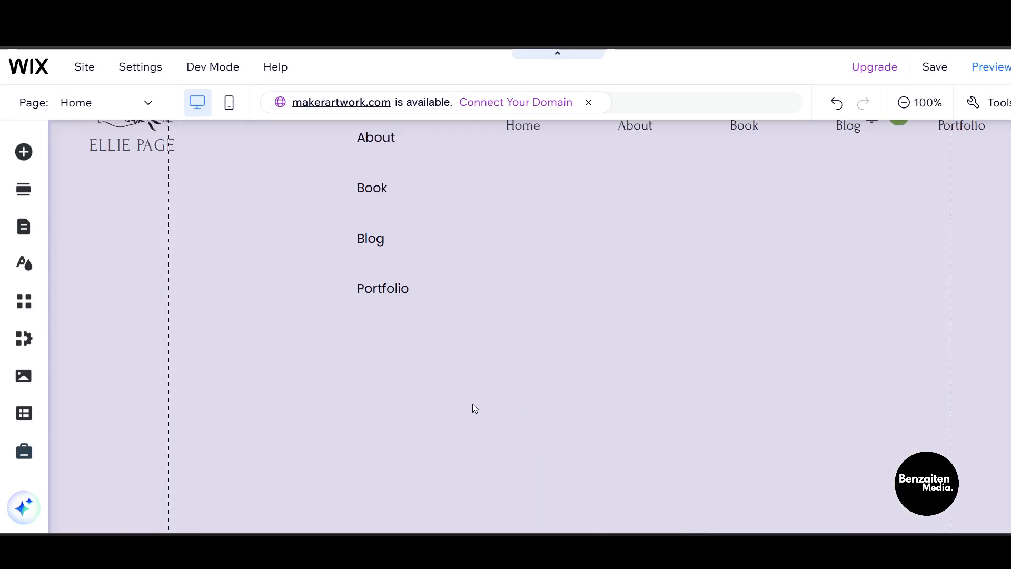
left_click(358, 218)
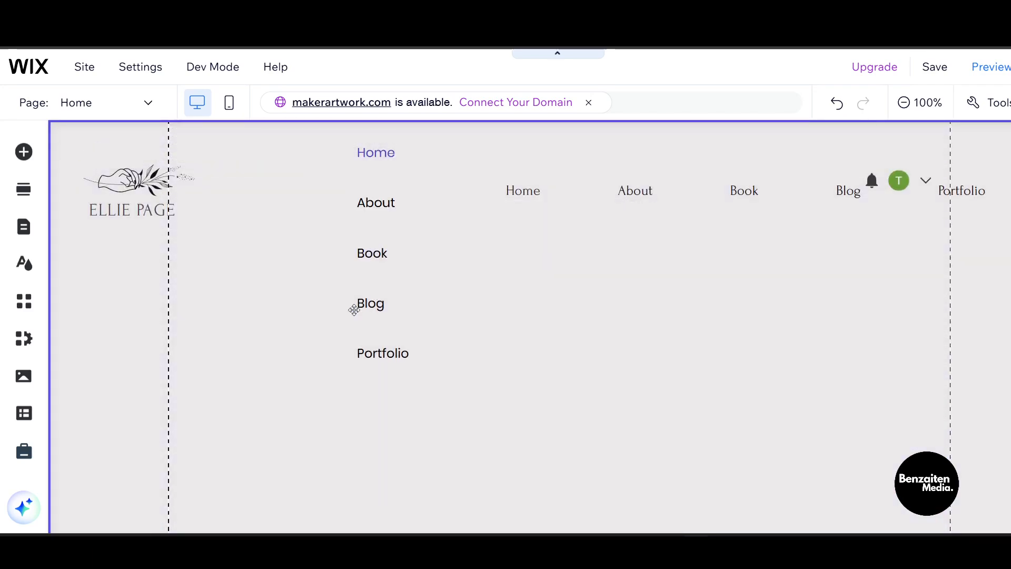
left_click(358, 306)
left_click(352, 231)
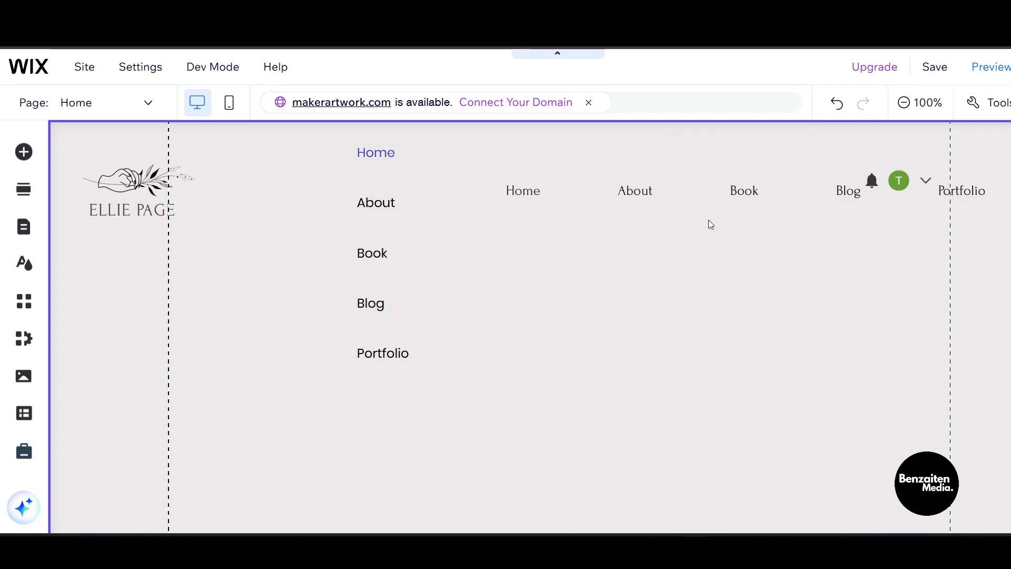
scroll(470, 281, "down", 1)
scroll(473, 284, "down", 5)
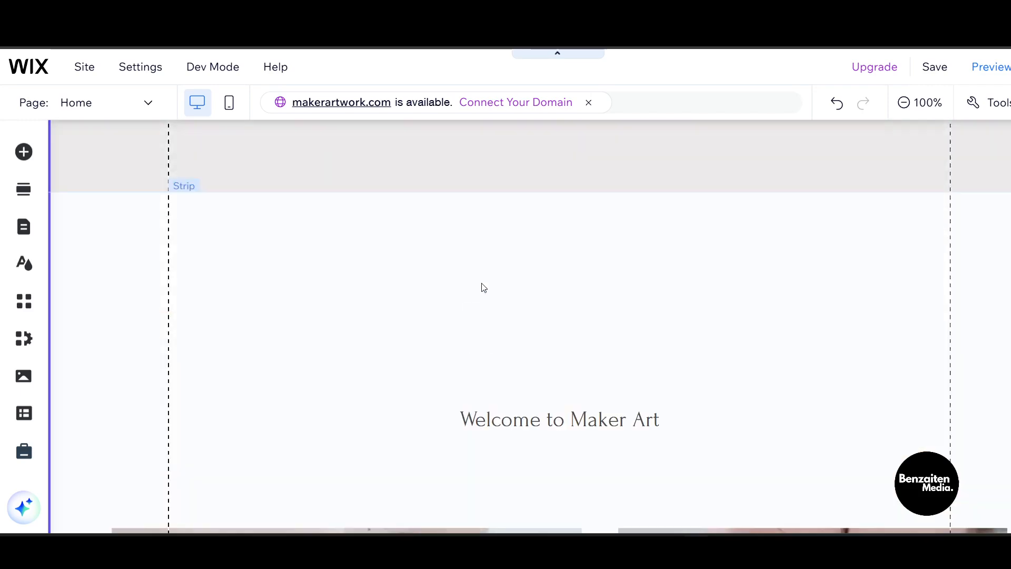
scroll(249, 260, "up", 6)
- Undo the hero strip deletion with Ctrl+Z and reselect the header strip around the vertical menu
key("ctrl+z")
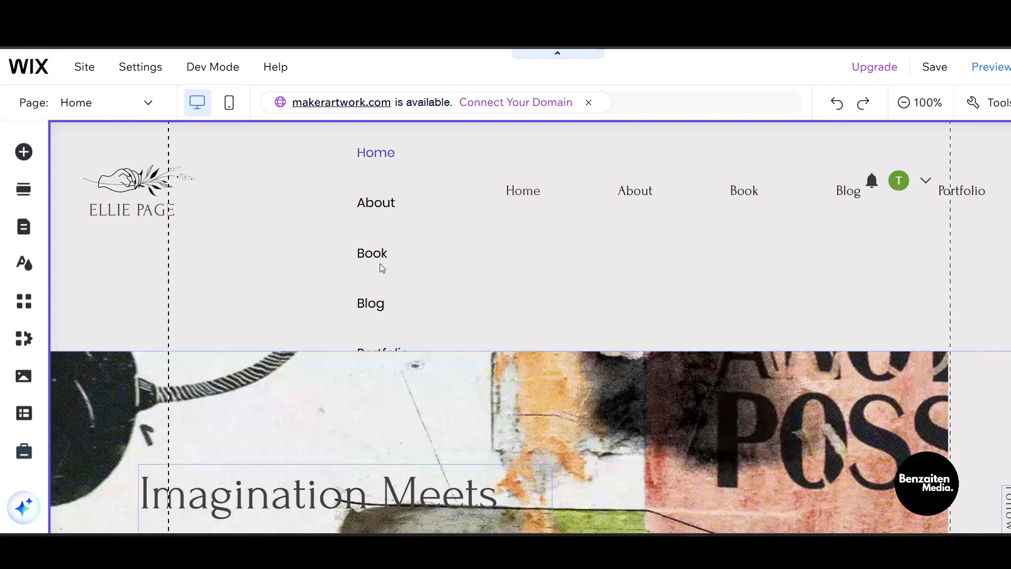
left_click(372, 243)
left_click(157, 249)
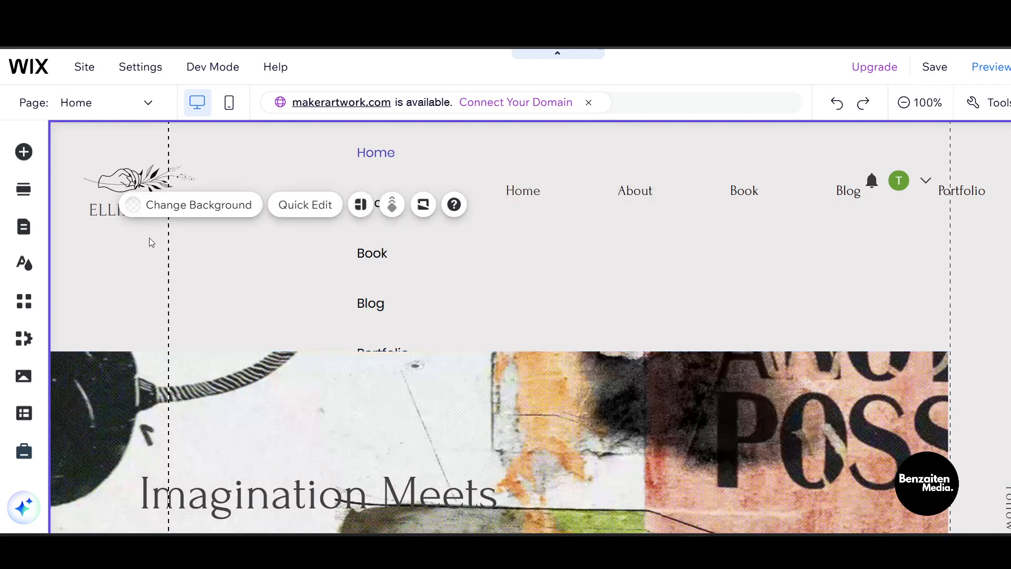
left_click(125, 212)
left_click(273, 179)
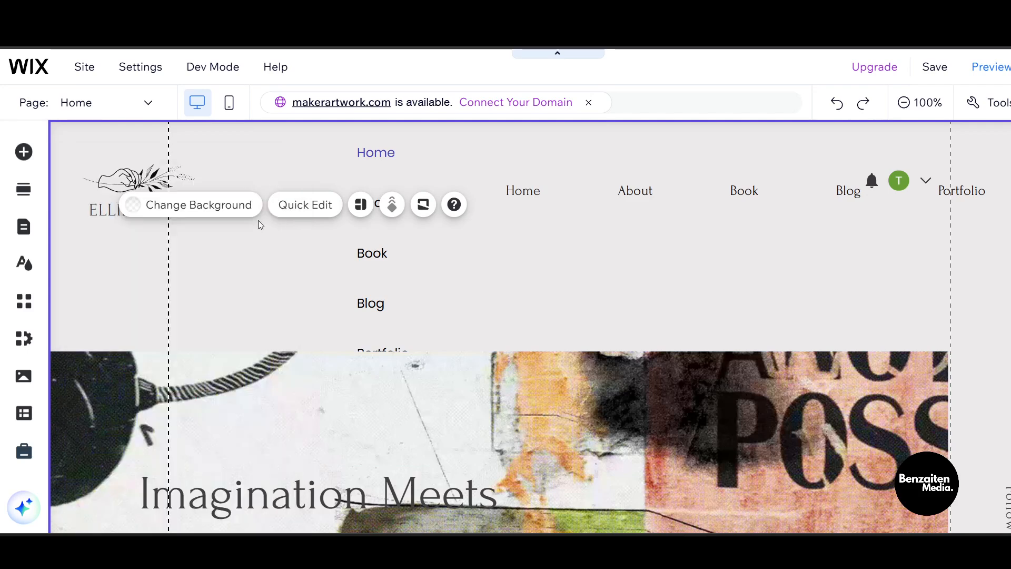
left_click(370, 230)
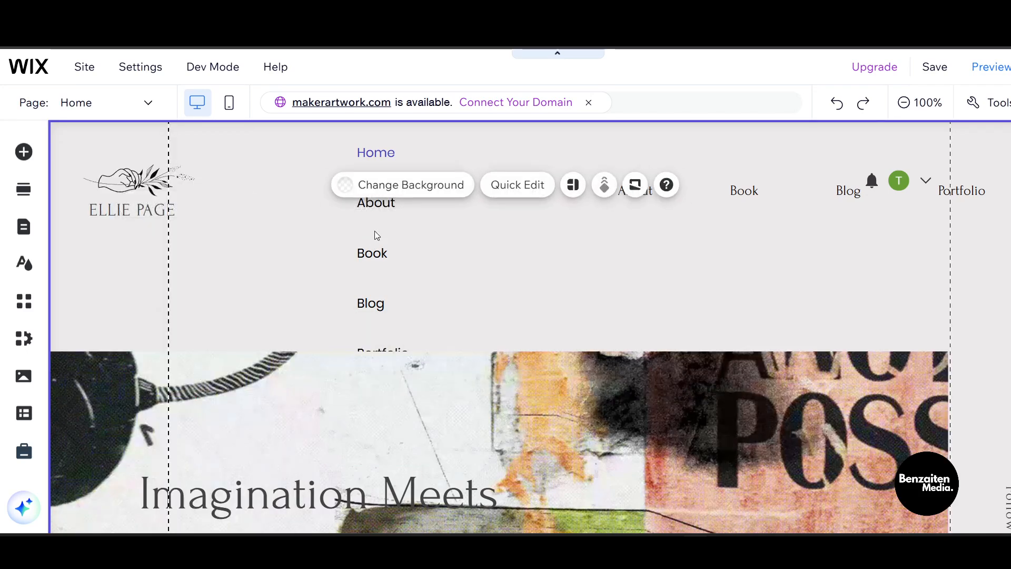
left_click(374, 233)
left_click_drag(373, 235, 389, 296)
scroll(405, 284, "down", 4)
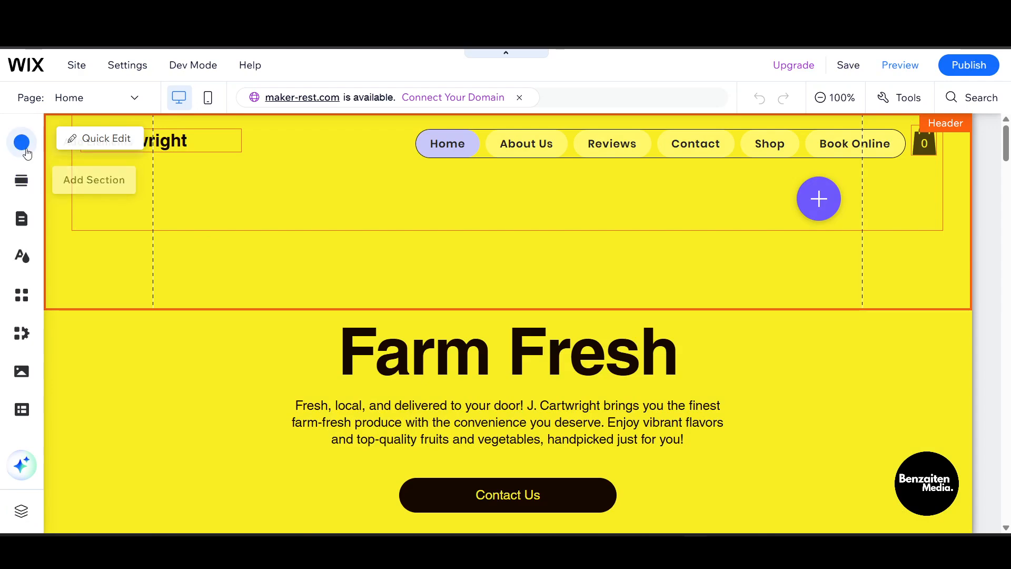
- Add the plain text Vertical Menus preset from Menu & Anchor and drag it left in the header
left_click(22, 142)
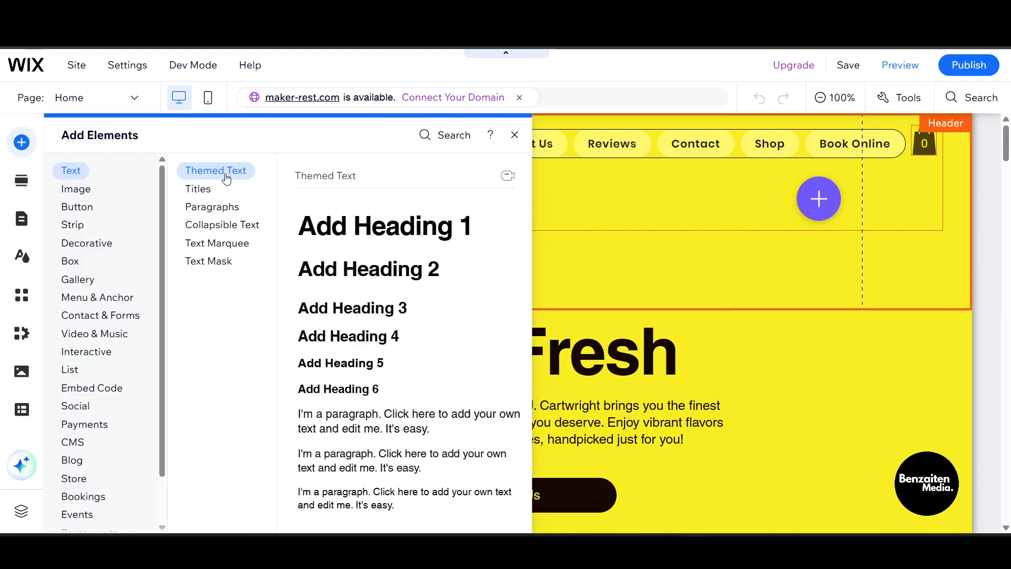
left_click(79, 406)
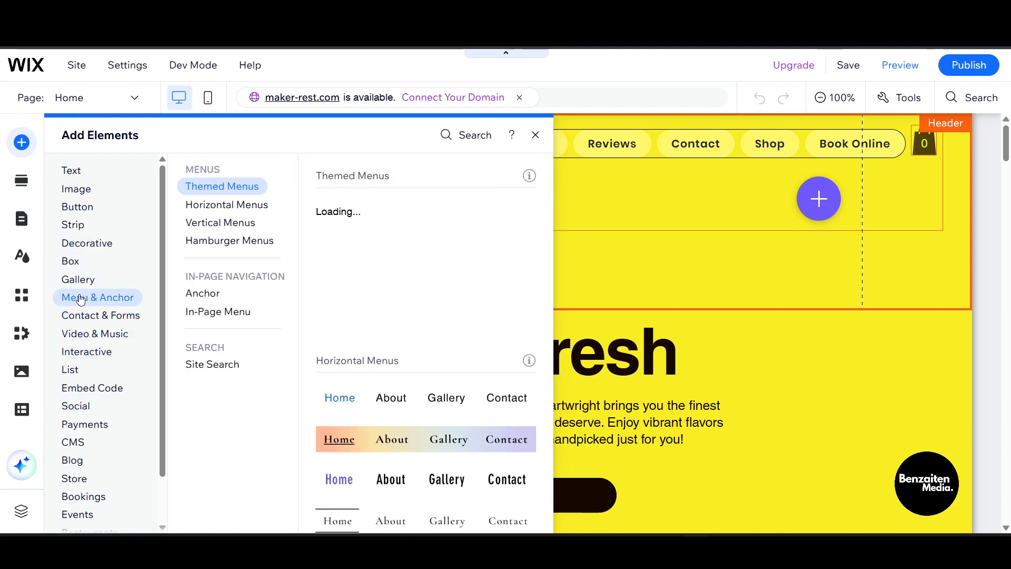
left_click(219, 222)
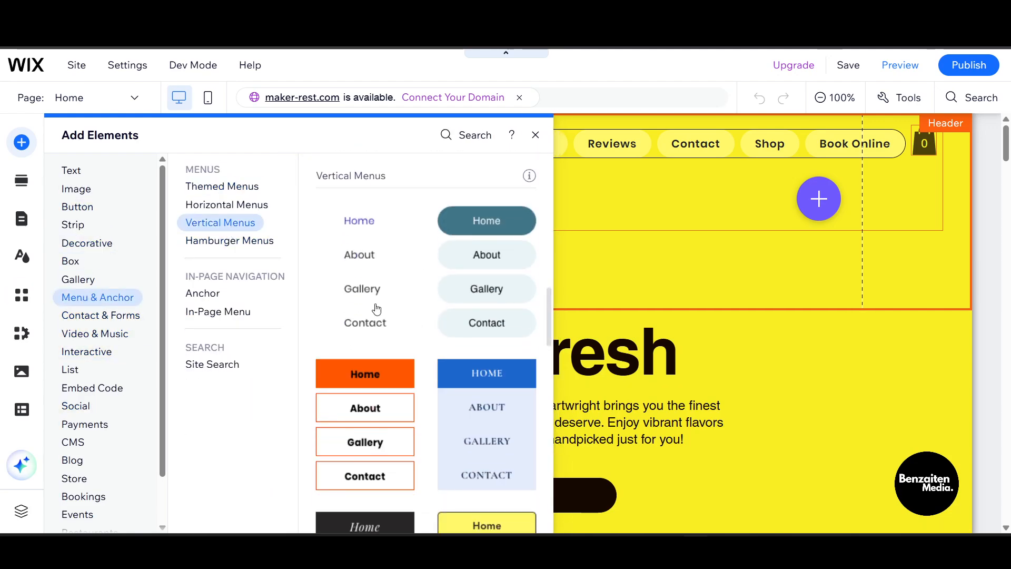
left_click(371, 293)
left_click_drag(518, 237, 335, 231)
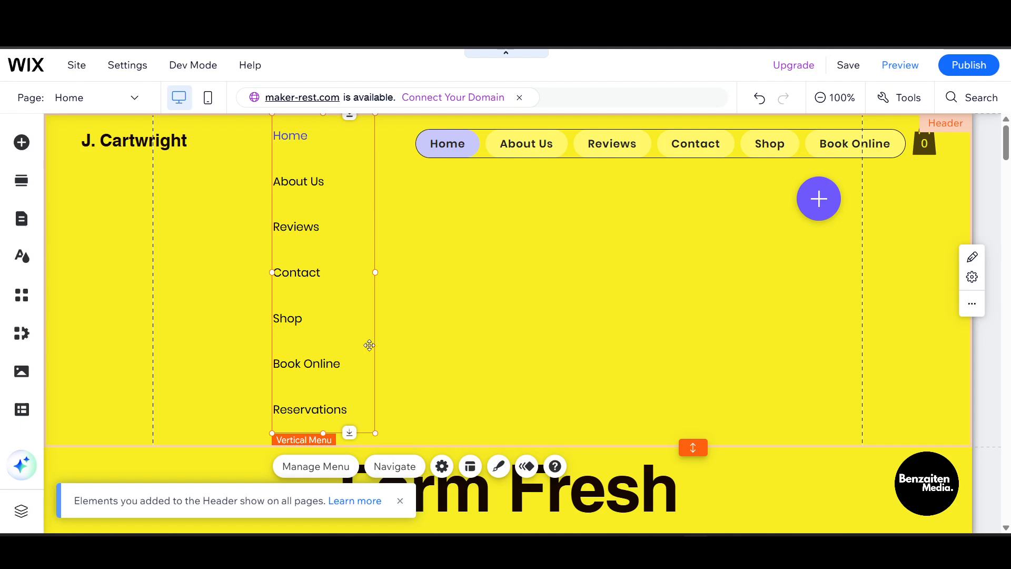
- From the menu's Settings, choose Set as Advanced and confirm it in the dialog
left_click(442, 466)
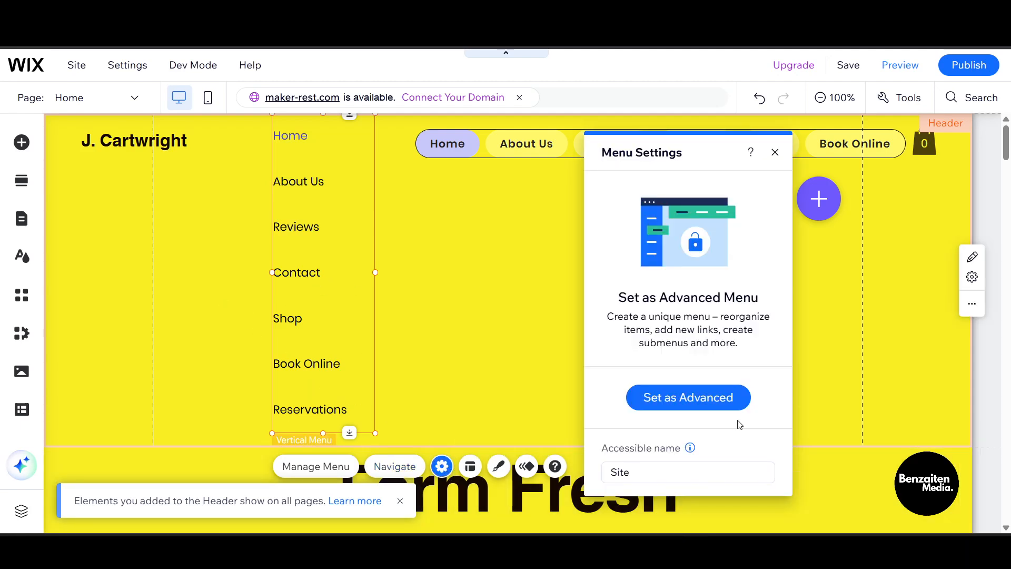
left_click(708, 403)
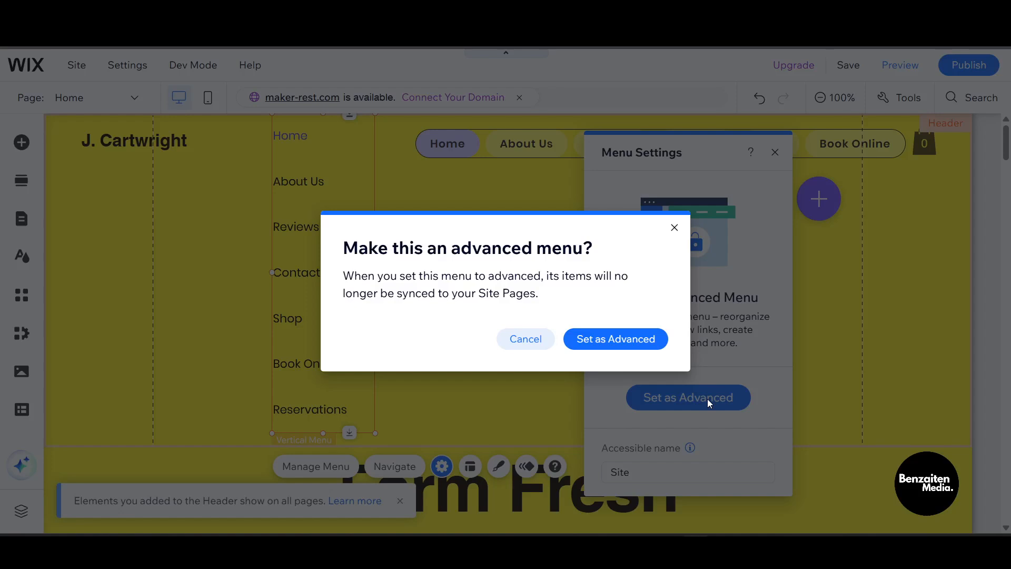
left_click(650, 347)
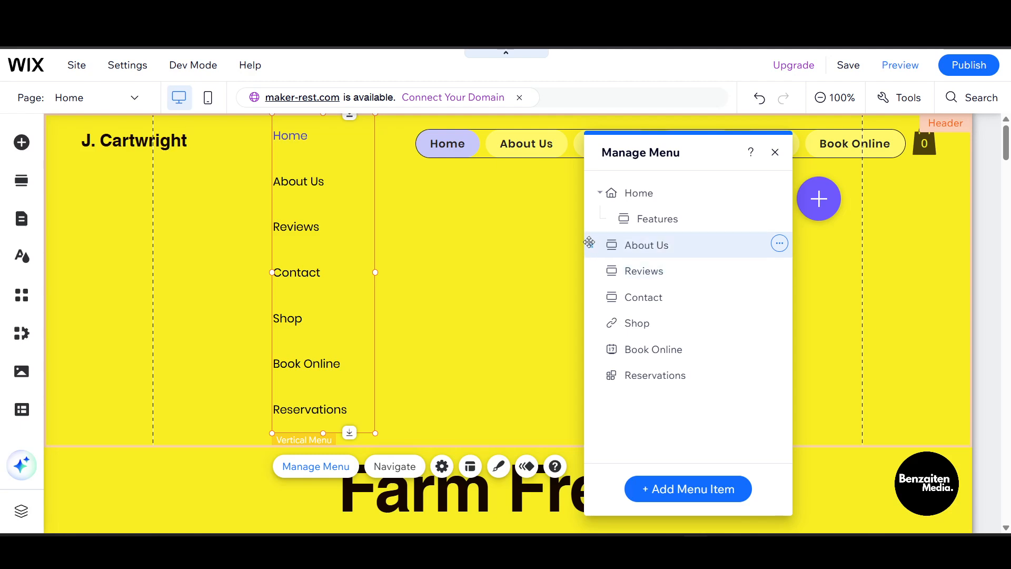
- Nest About Us under Home in the menu manager, collapse it, and close the manager
left_click_drag(589, 242, 628, 256)
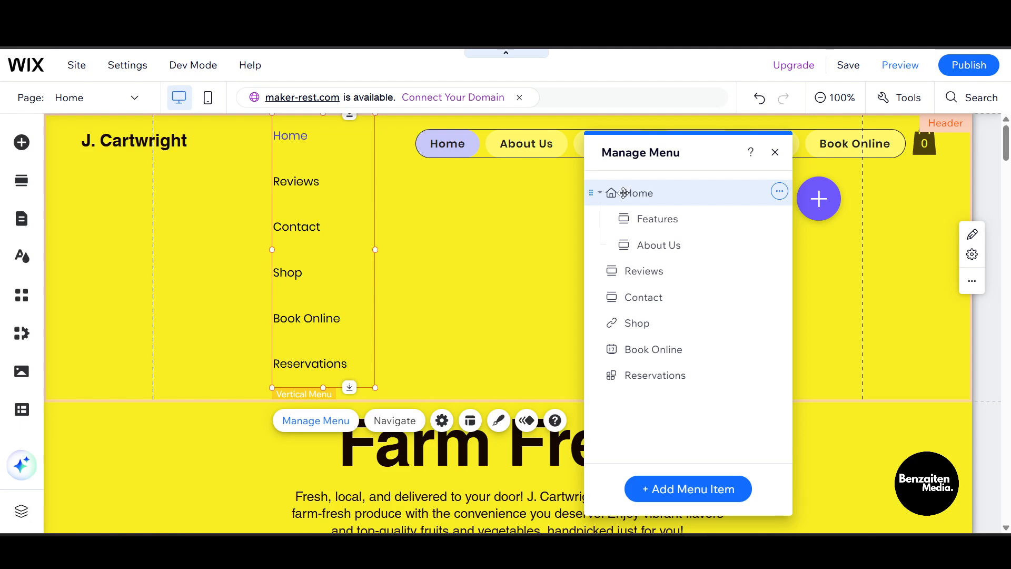
left_click(599, 194)
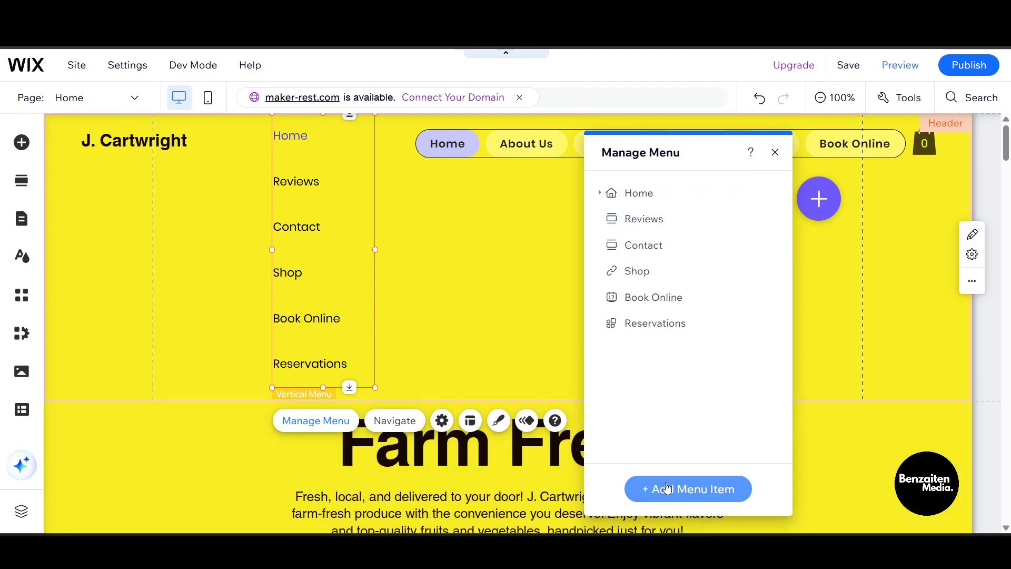
left_click(724, 497)
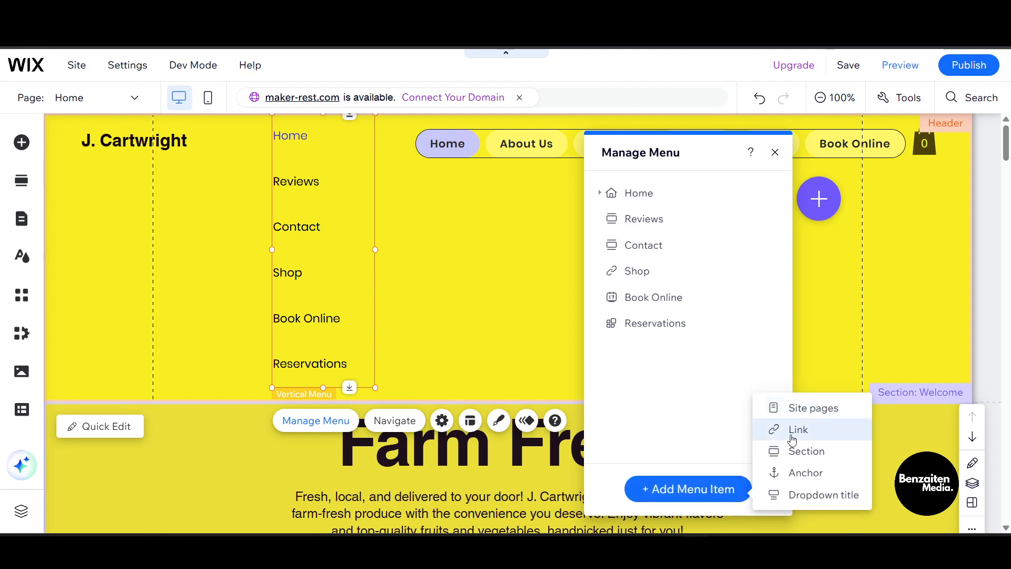
left_click(702, 389)
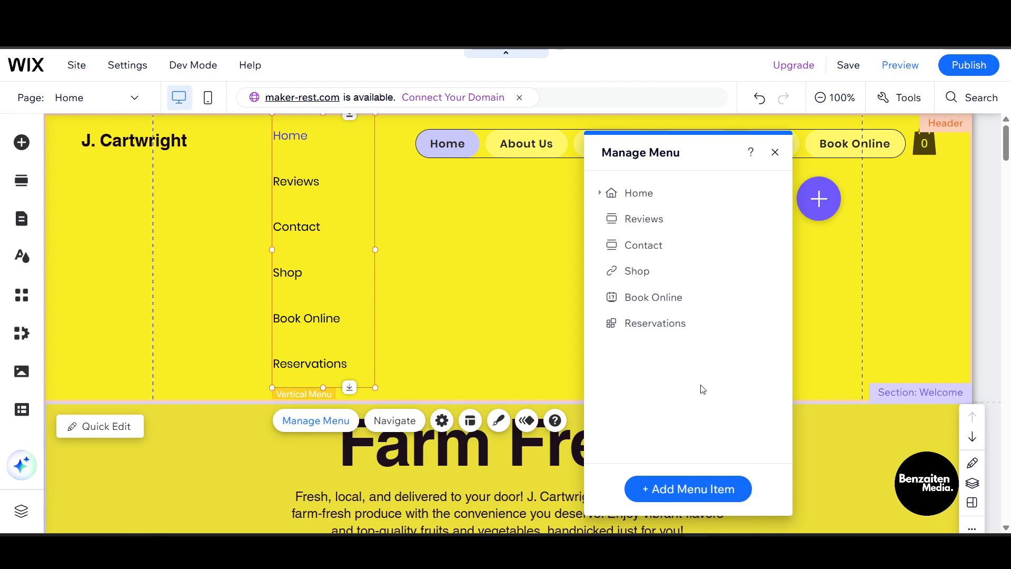
left_click(775, 153)
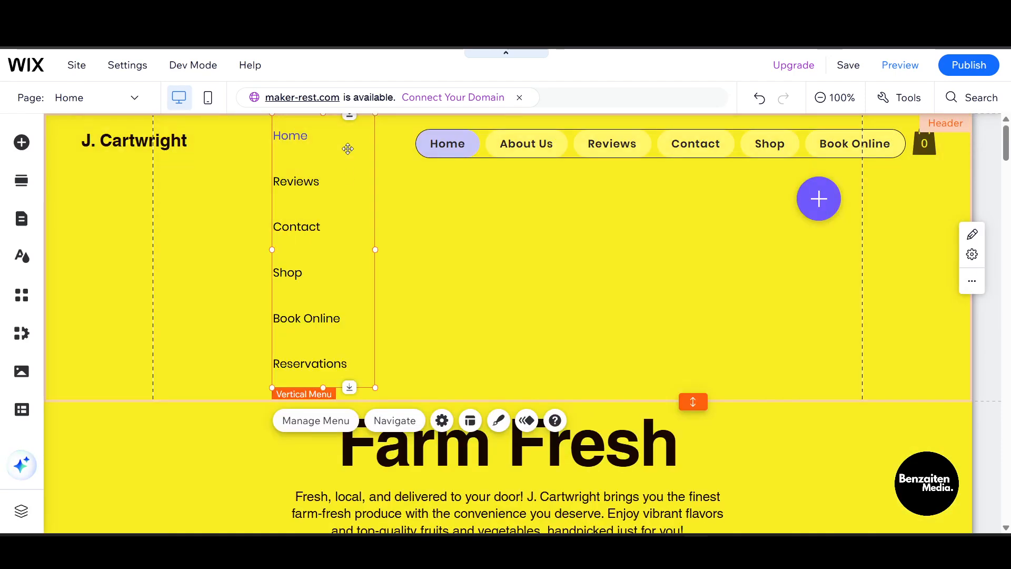
- Move the vertical menu to the top of the header and open its Layout settings
key("ctrl+plus")
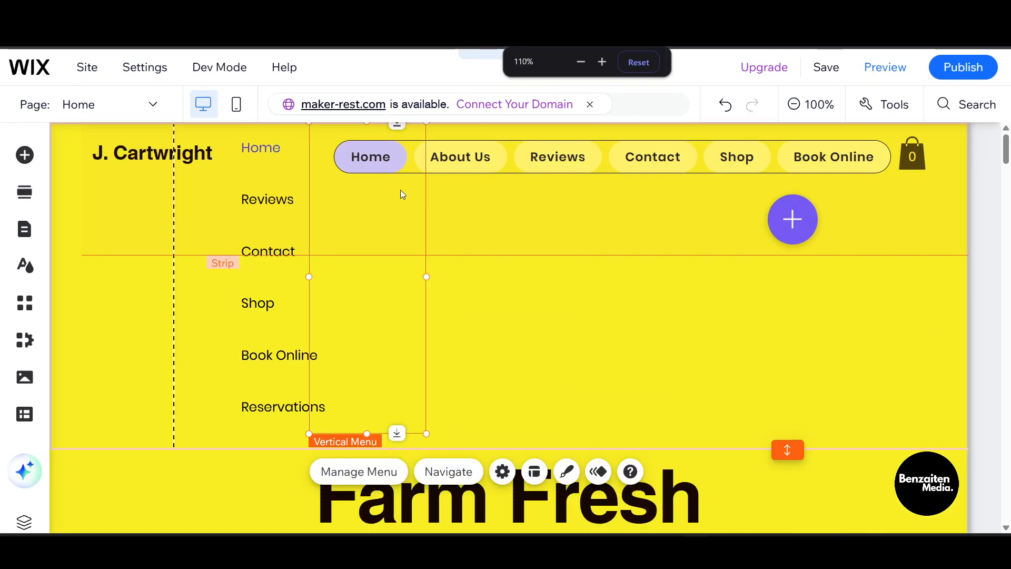
key("ctrl+minus")
key("ctrl+minus")
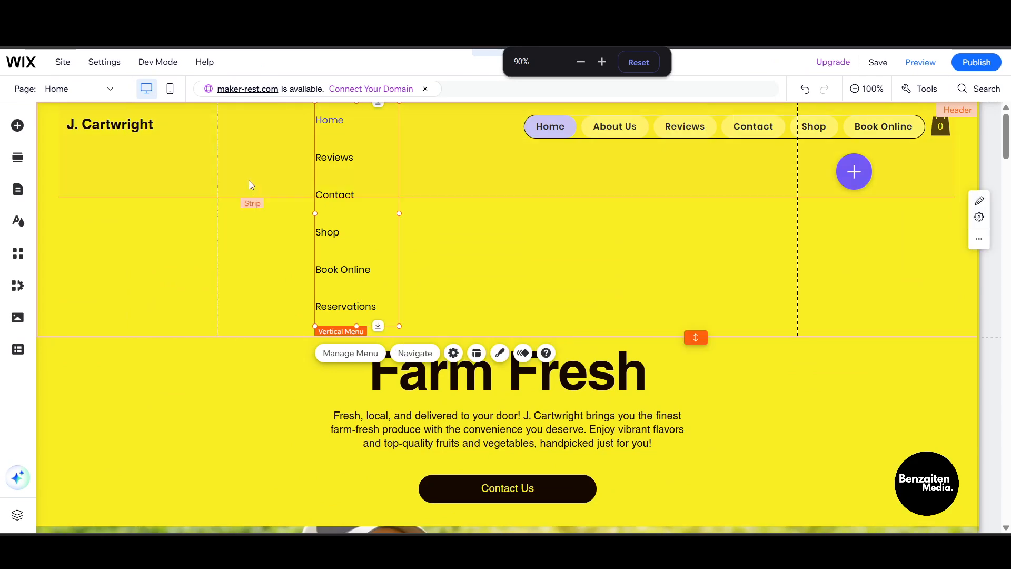
left_click(294, 193)
left_click(337, 211)
mouse_move(337, 211)
left_mouse_down()
mouse_move(329, 230)
mouse_move(328, 220)
left_mouse_up()
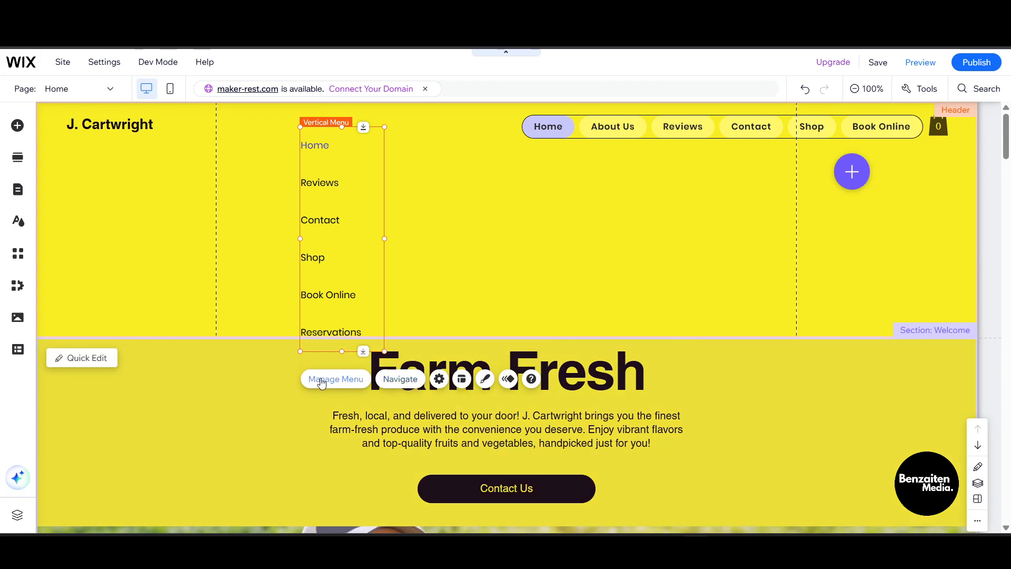
left_click(321, 380)
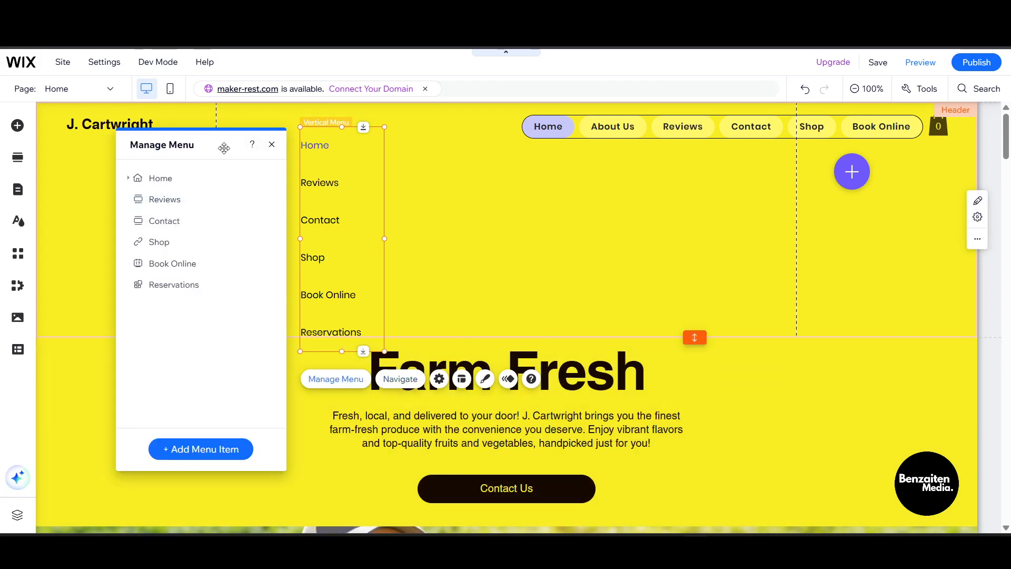
left_click(272, 144)
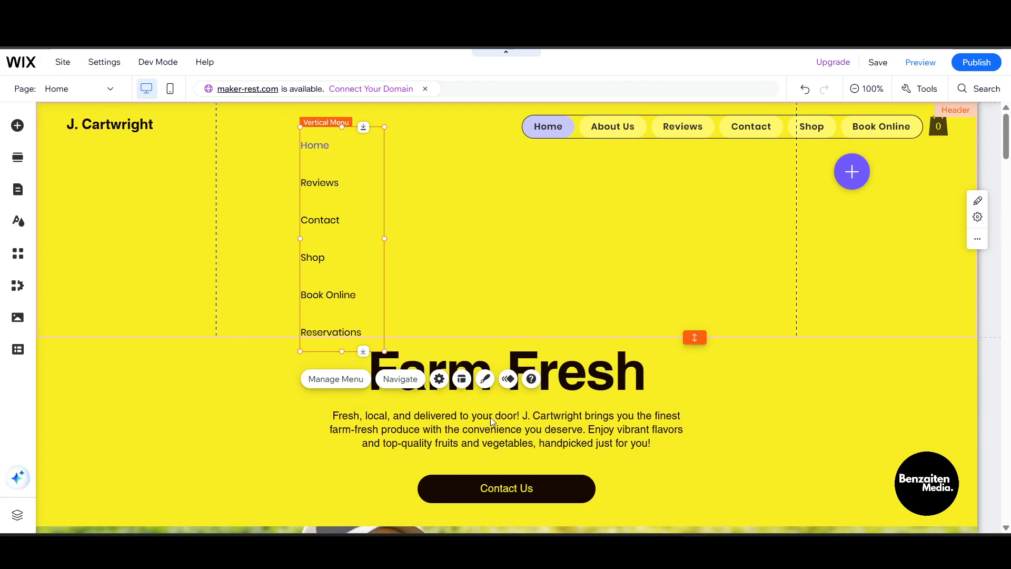
left_click(462, 379)
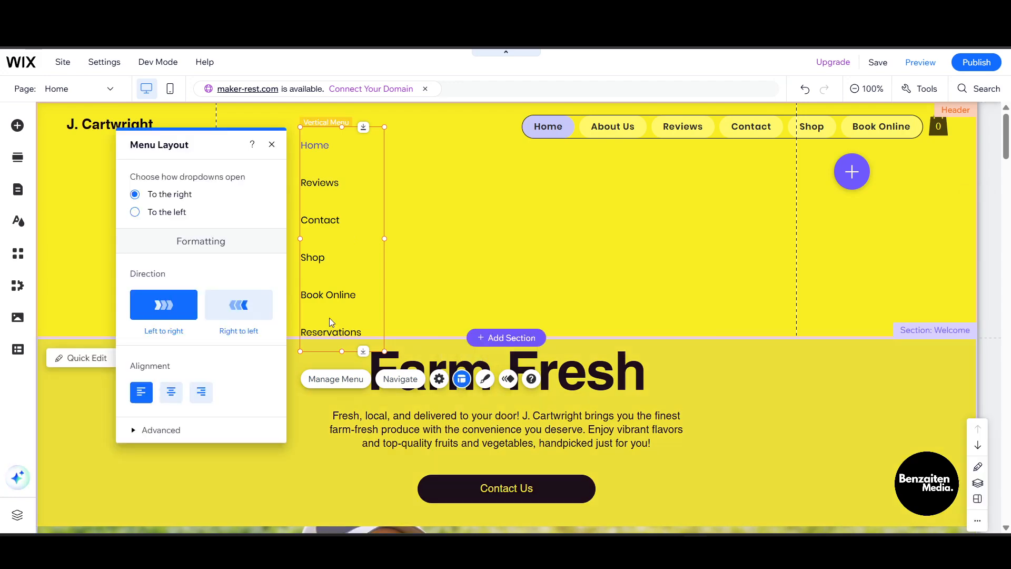
- Keep the menu Left to right and Left-aligned, set submenu items to Right, and close Layout
left_click(256, 314)
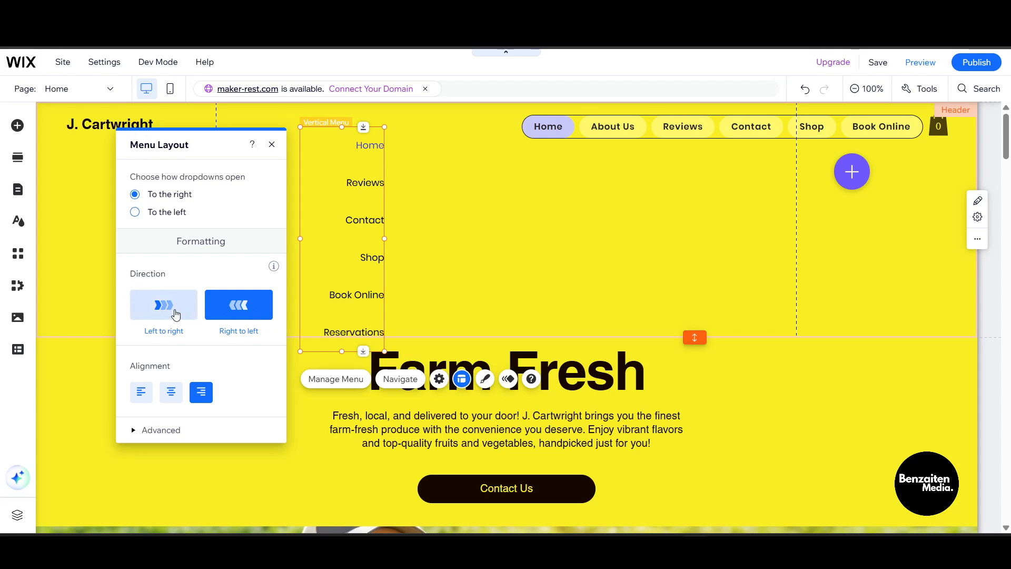
left_click(155, 311)
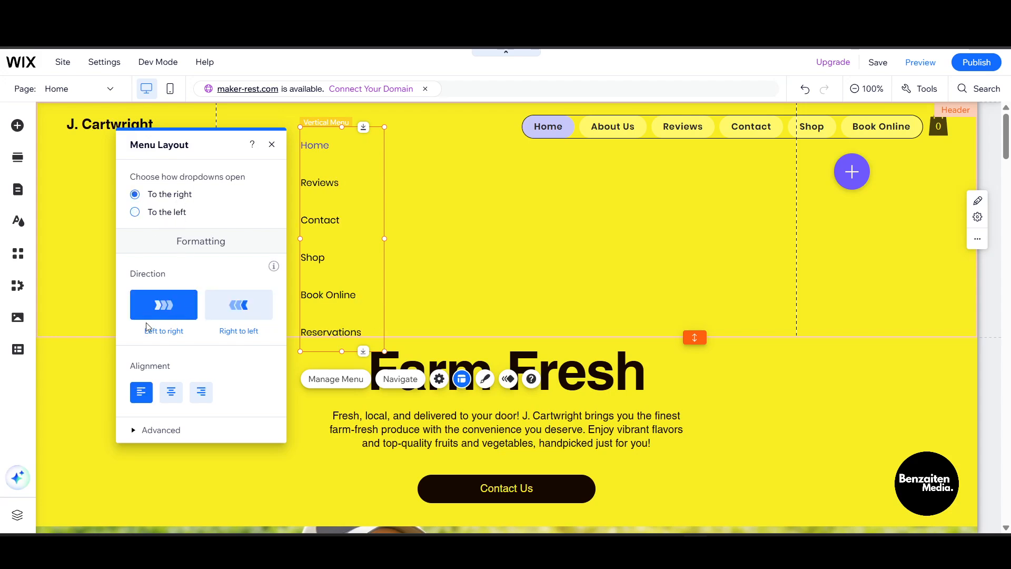
left_click(179, 392)
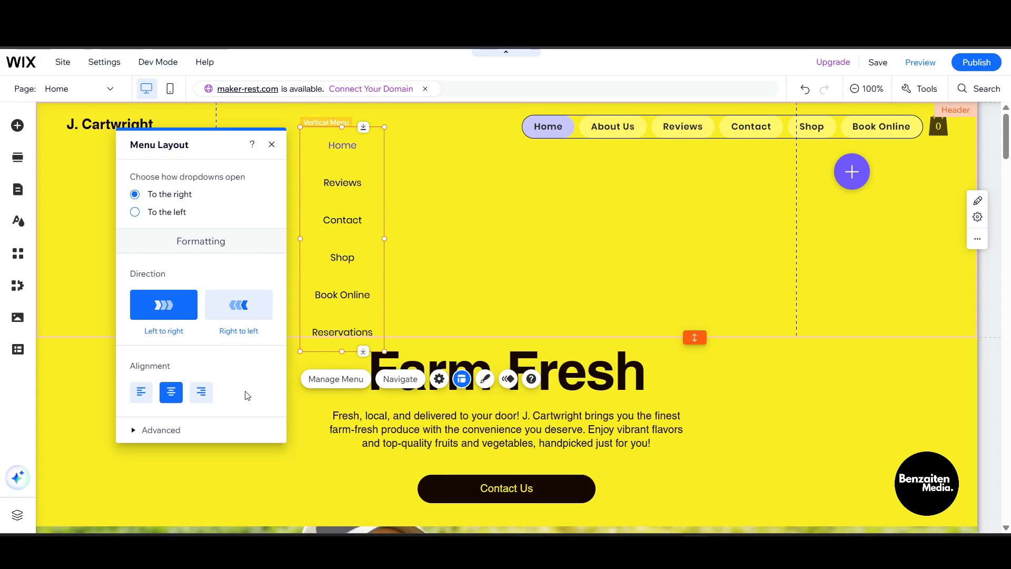
left_click(140, 394)
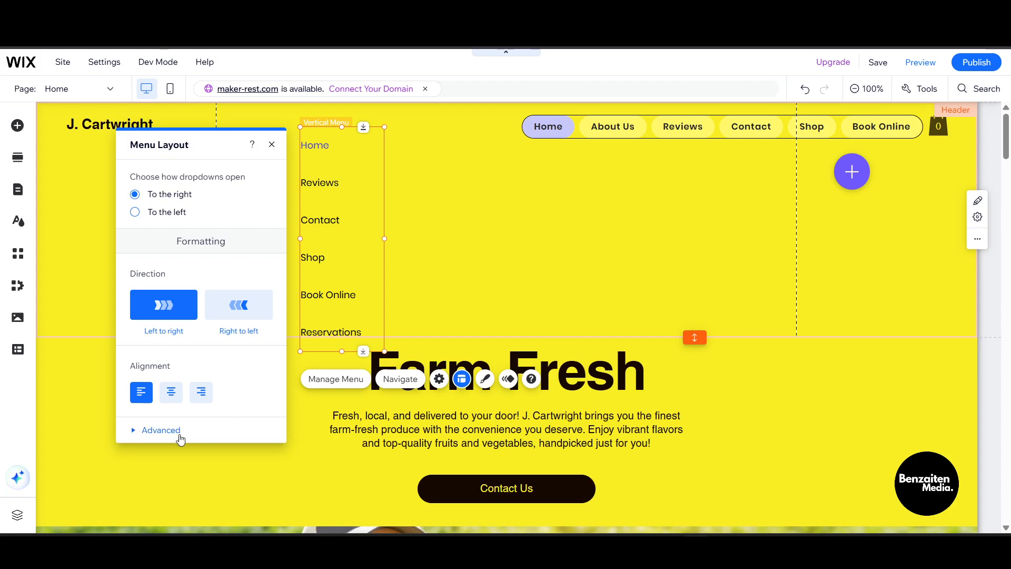
left_click(161, 431)
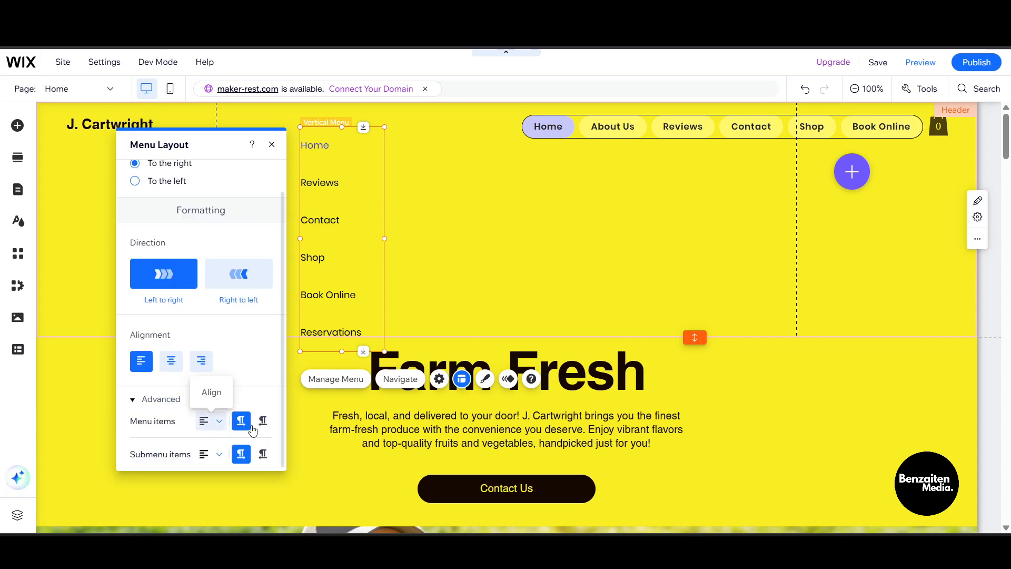
left_click(219, 461)
left_click(218, 456)
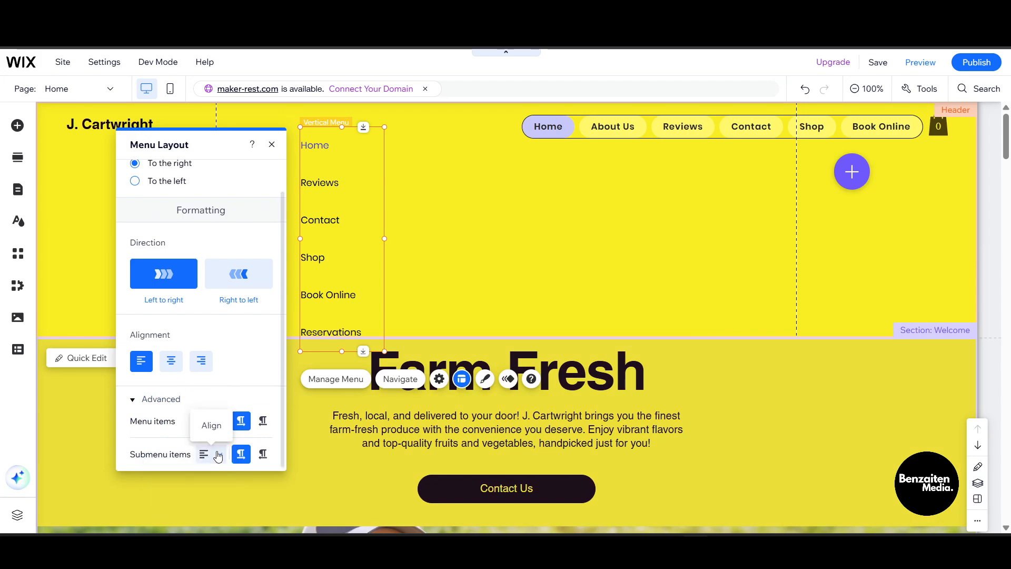
left_click(218, 456)
left_click(211, 494)
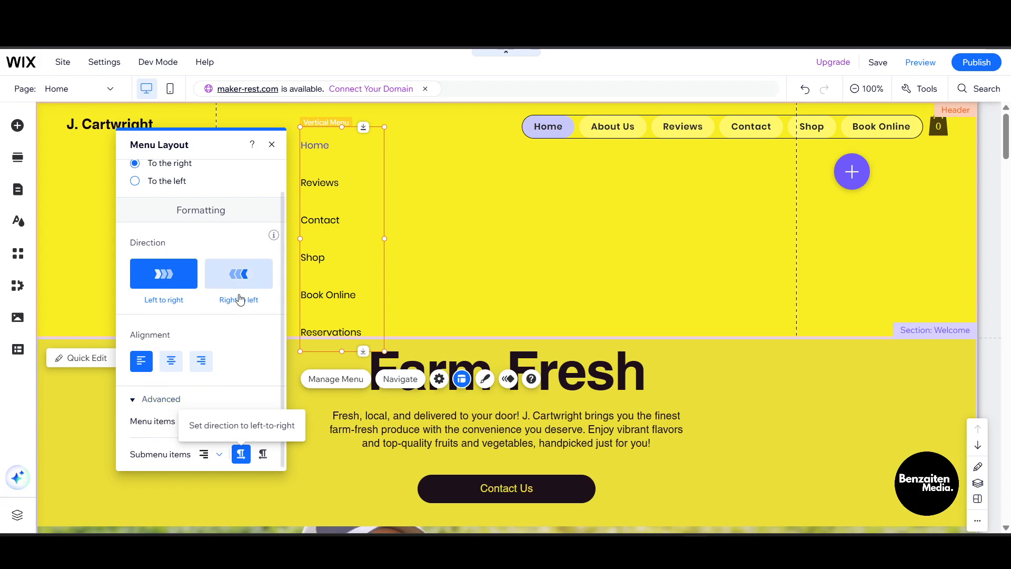
left_click(272, 144)
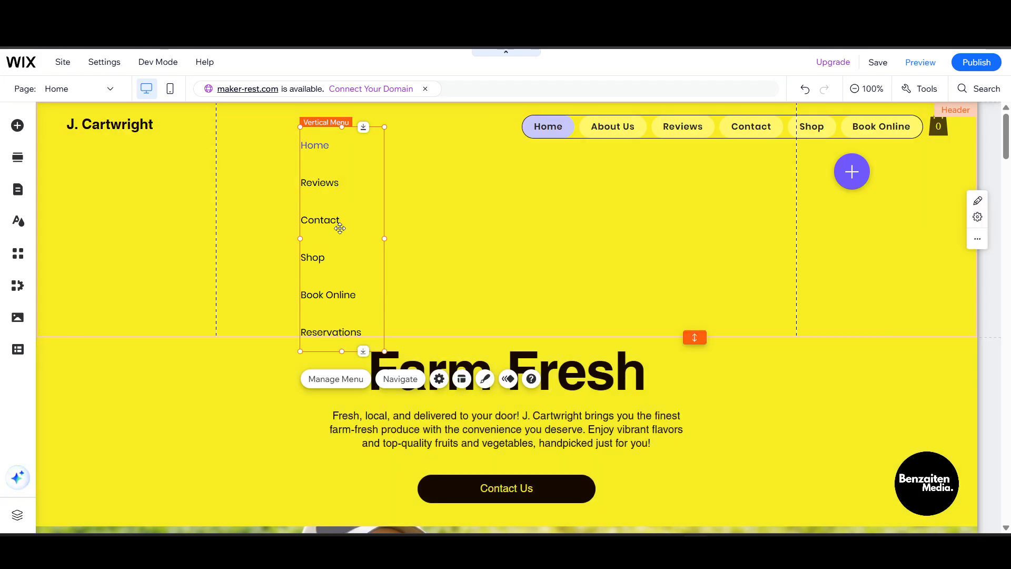
- Look through the vertical menu's Menu Design presets without applying one, and bring up Add Animation
left_click(485, 379)
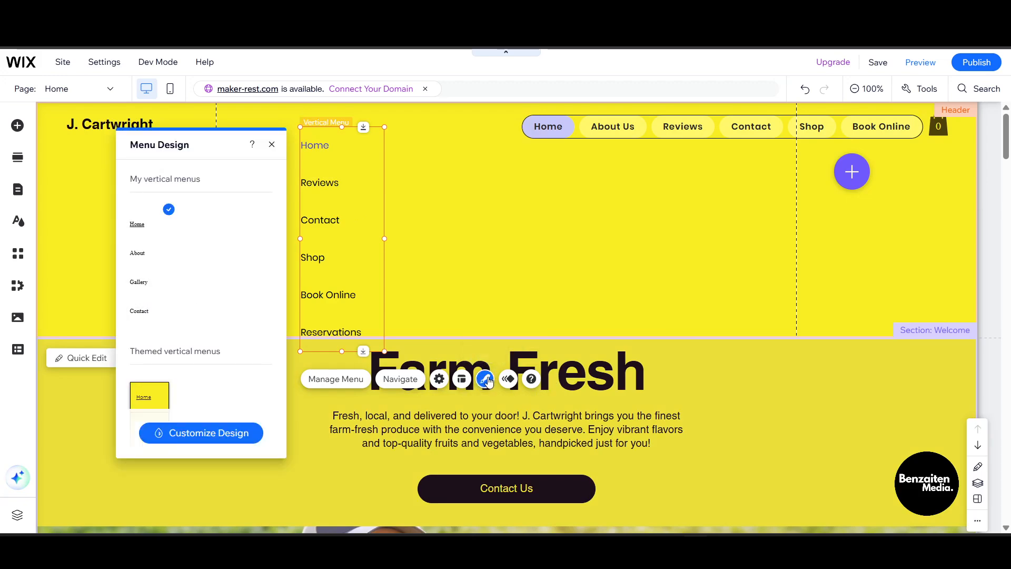
scroll(187, 278, "down", 10)
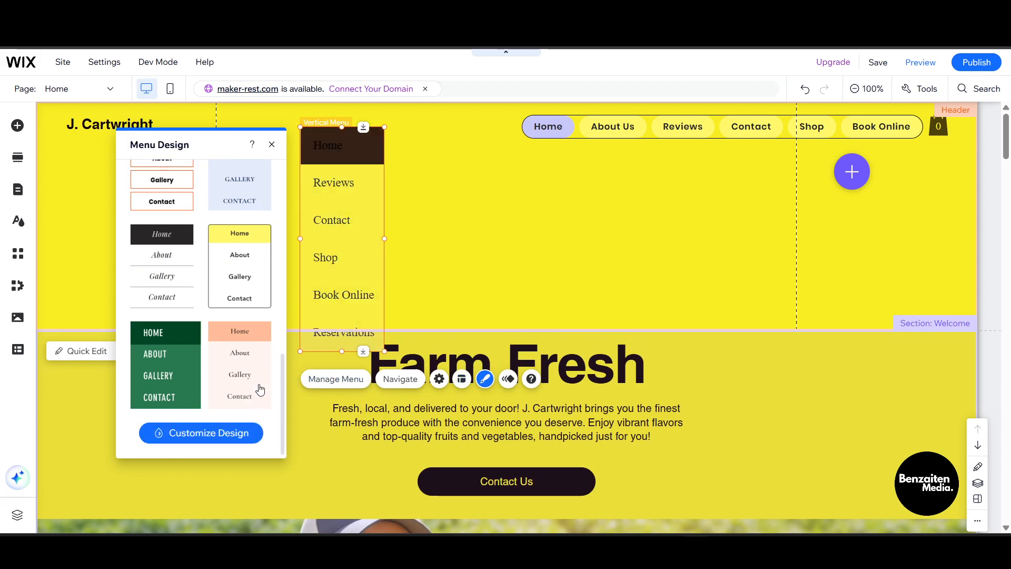
scroll(258, 388, "up", 3)
left_click(511, 386)
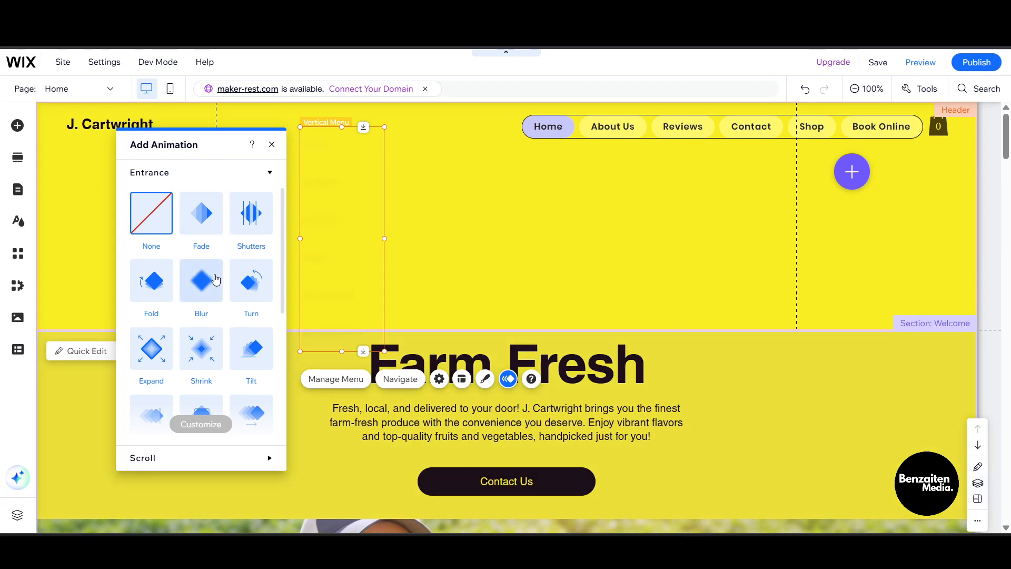
- Apply the Fade entrance animation to the vertical menu
scroll(207, 352, "down", 3)
scroll(192, 360, "down", 1)
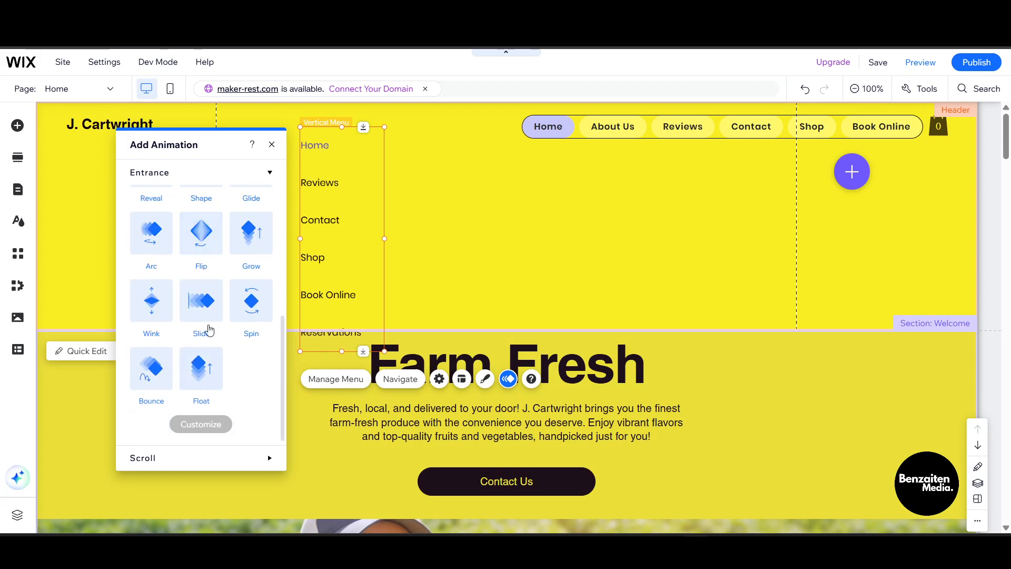
scroll(213, 302, "up", 4)
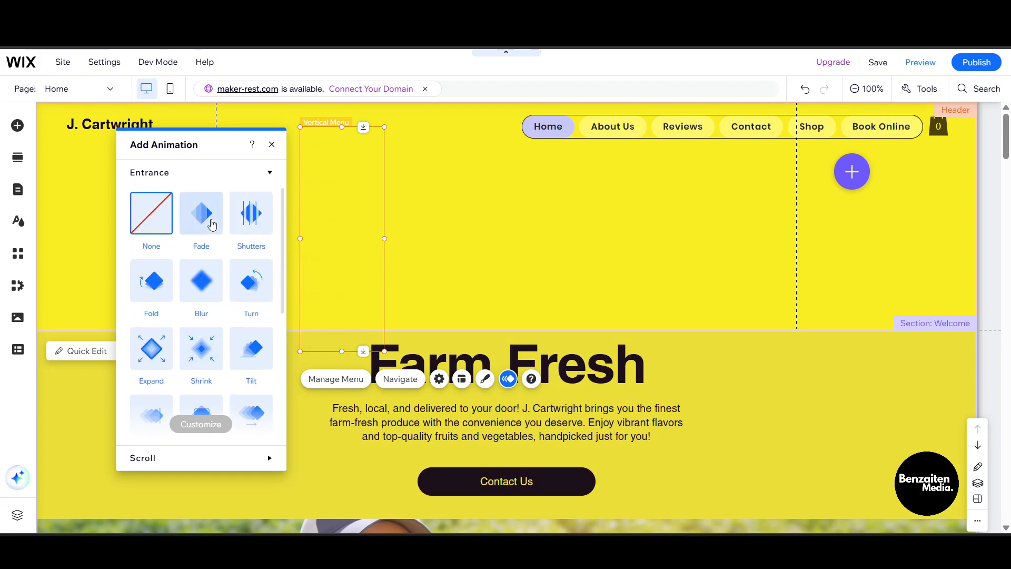
left_click(209, 221)
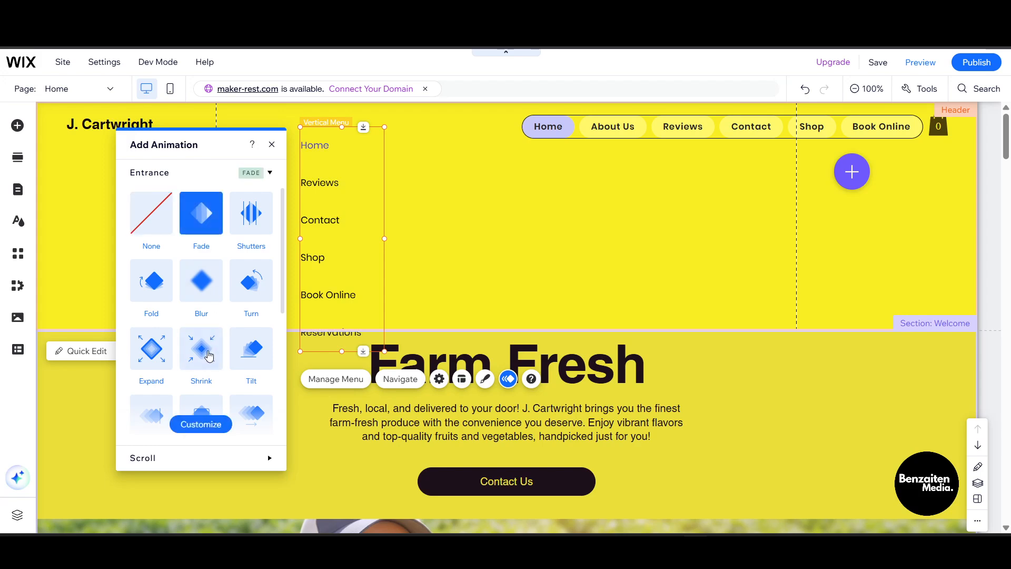
- Try the Dart and Shutters scroll animations, then settle on Flip
scroll(205, 350, "down", 5)
left_click(165, 181)
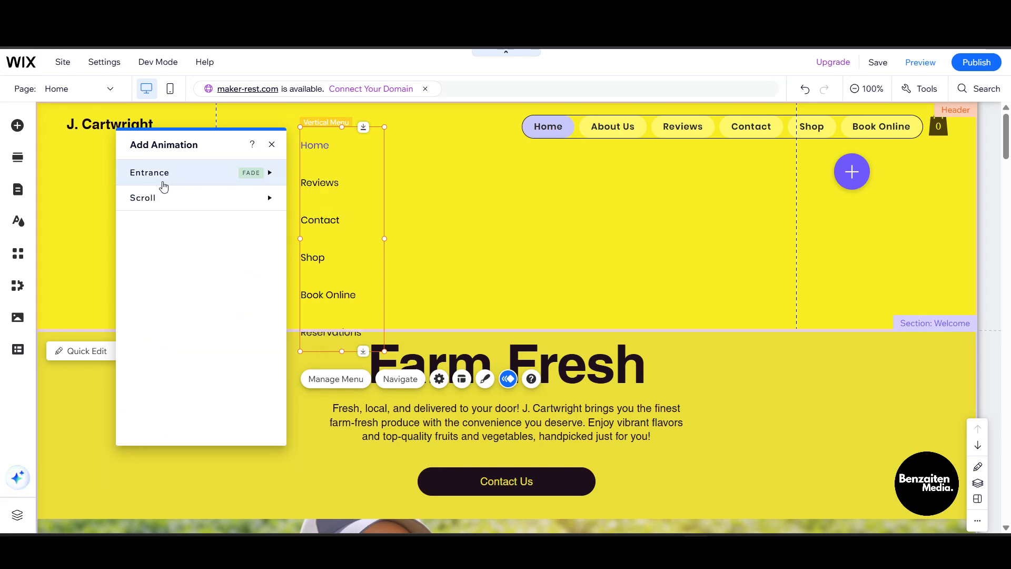
left_click(158, 196)
scroll(216, 344, "down", 4)
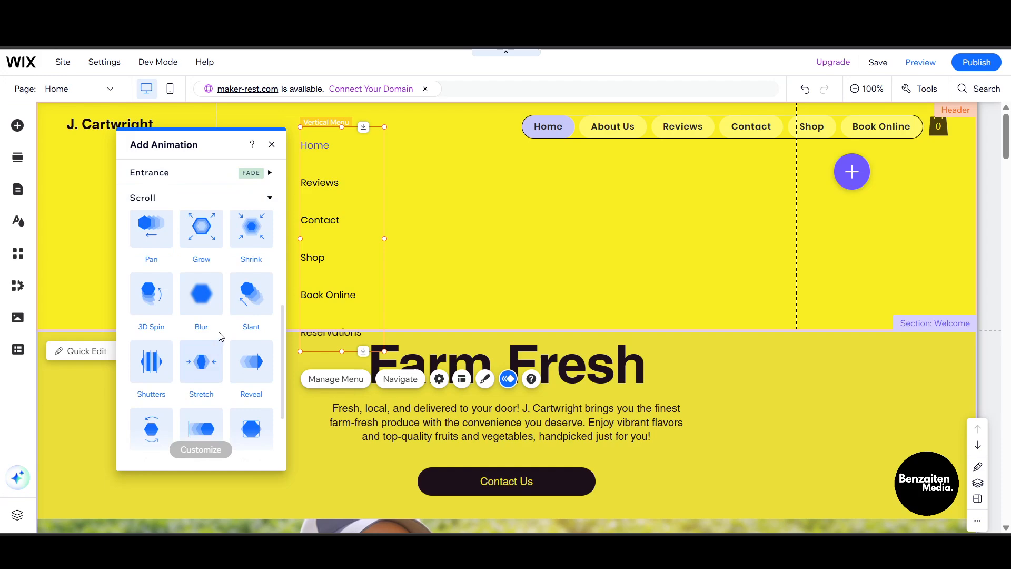
scroll(222, 337, "up", 3)
left_click(257, 287)
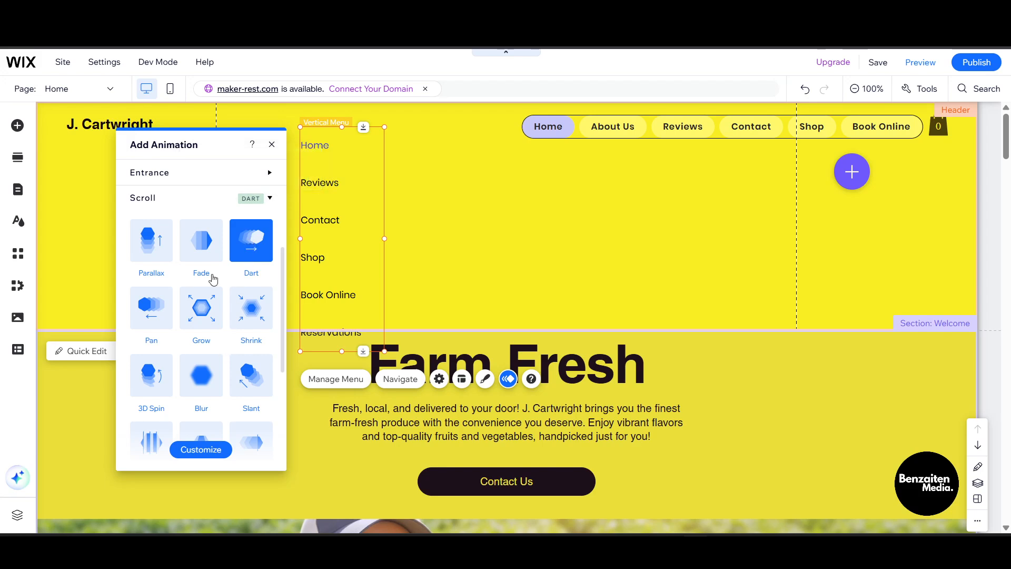
scroll(217, 264, "down", 3)
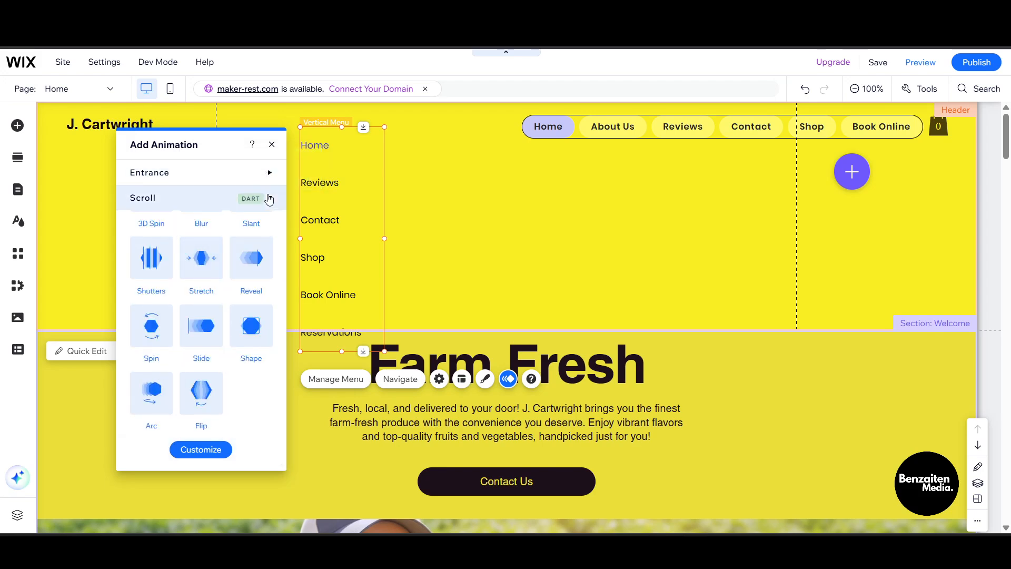
left_click(151, 258)
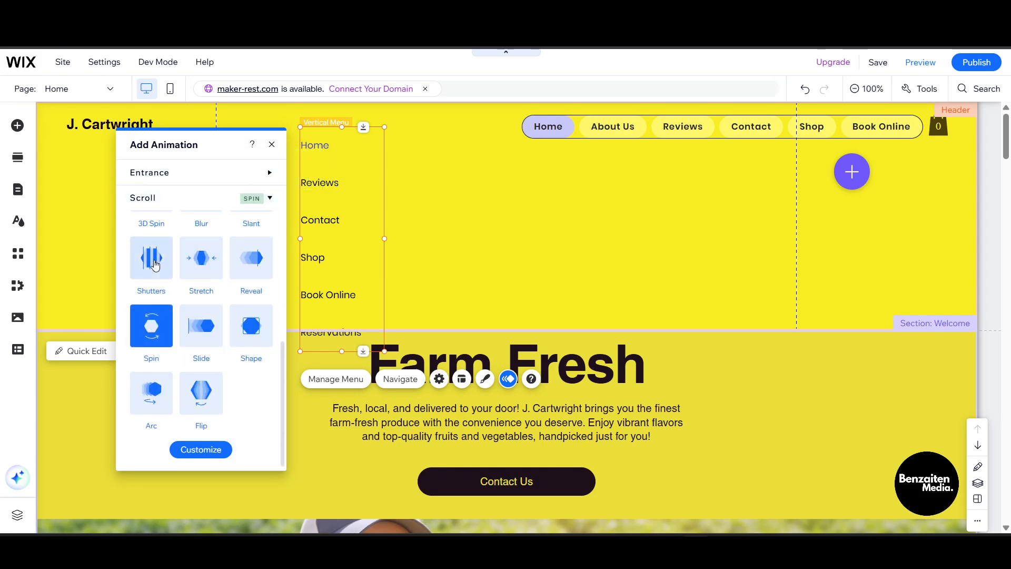
left_click(204, 392)
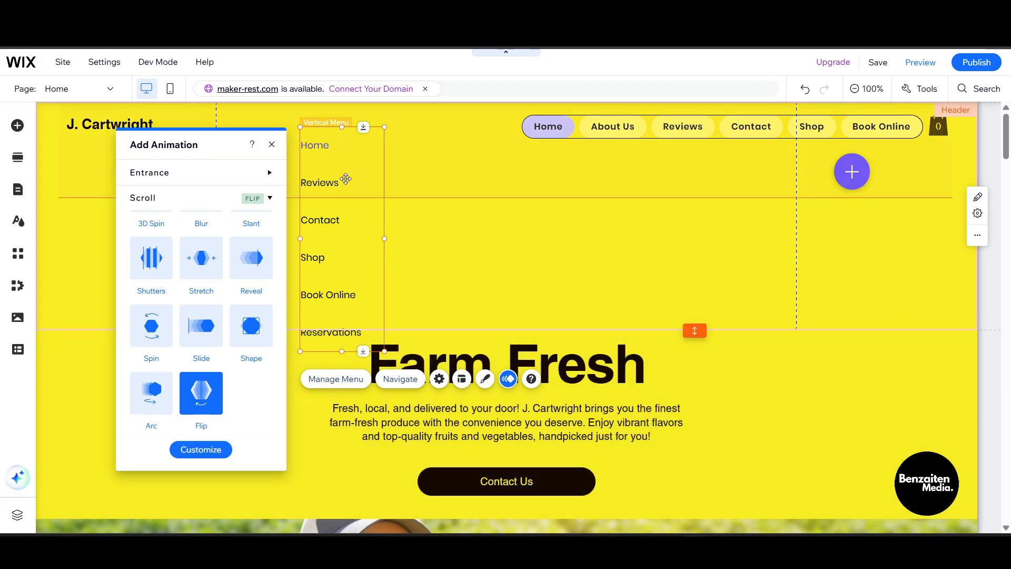
- Drag the vertical menu across the header from the left side to the right
left_click(423, 224)
left_click_drag(332, 194, 304, 160)
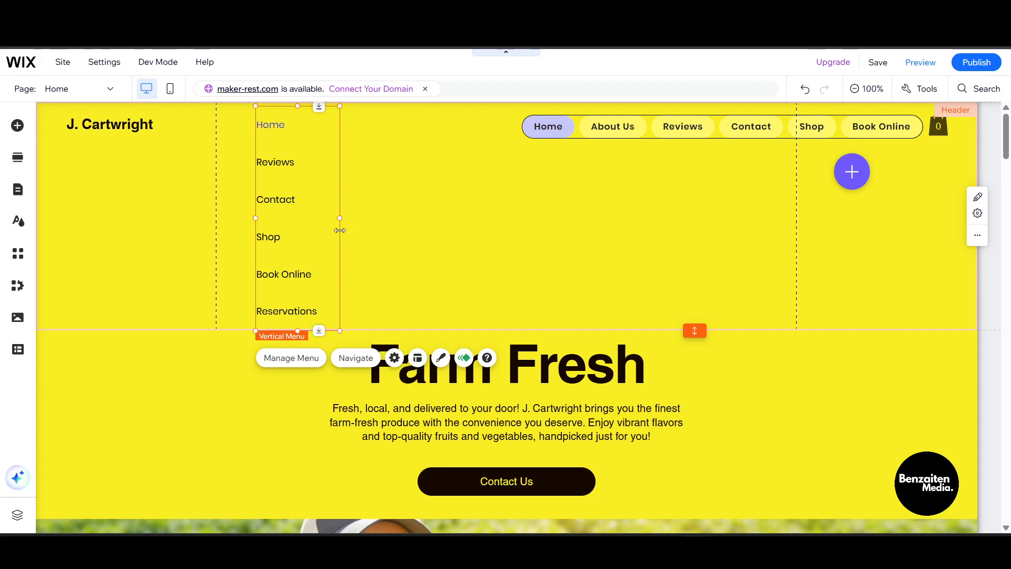
left_click_drag(352, 198, 321, 174)
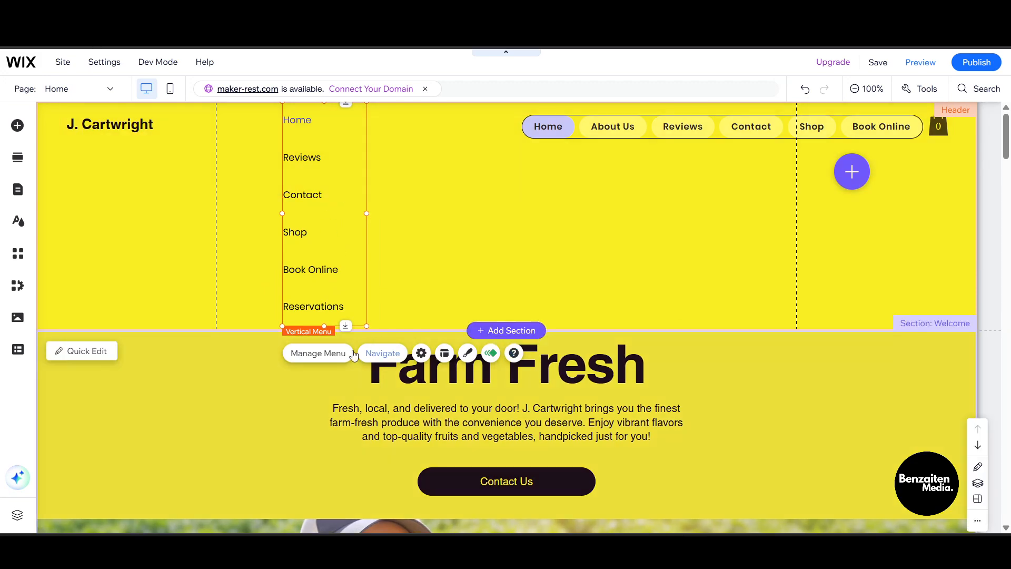
left_click_drag(296, 137, 592, 193)
- Delete the vertical menu and place a plain hamburger menu from Menu & Anchor below the site name
right_click(593, 193)
left_click(629, 367)
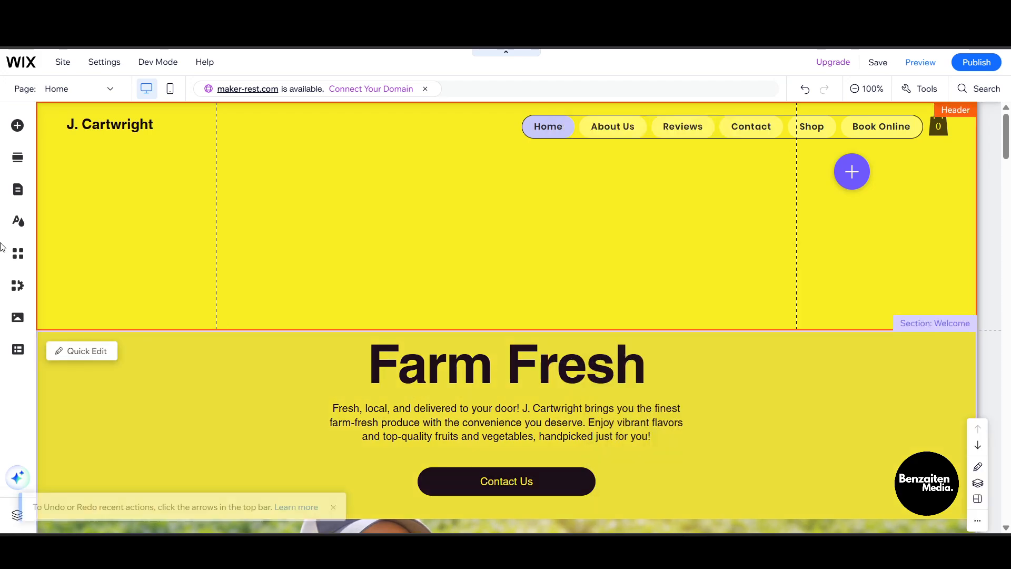
left_click(19, 130)
left_click(77, 300)
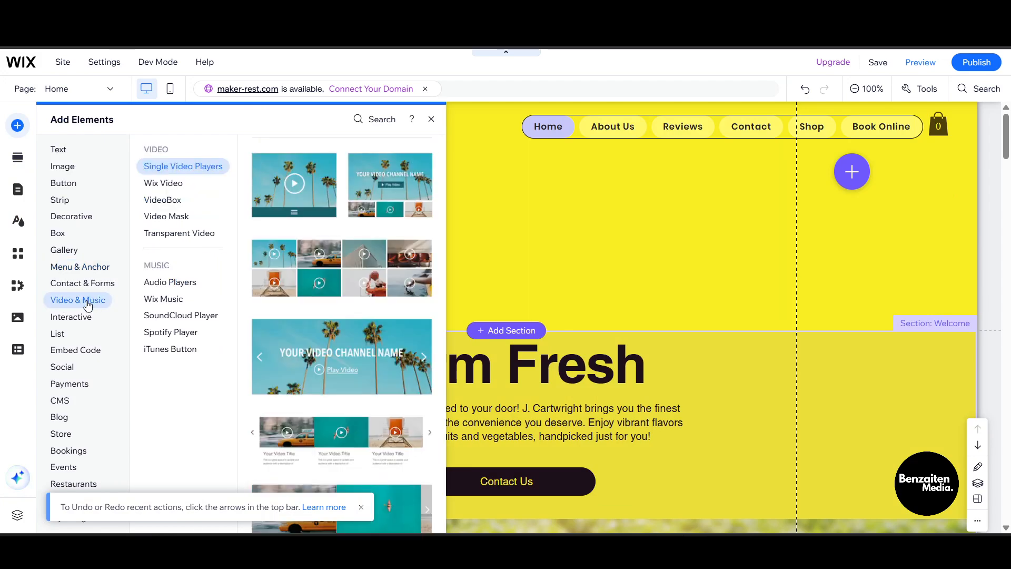
left_click(71, 216)
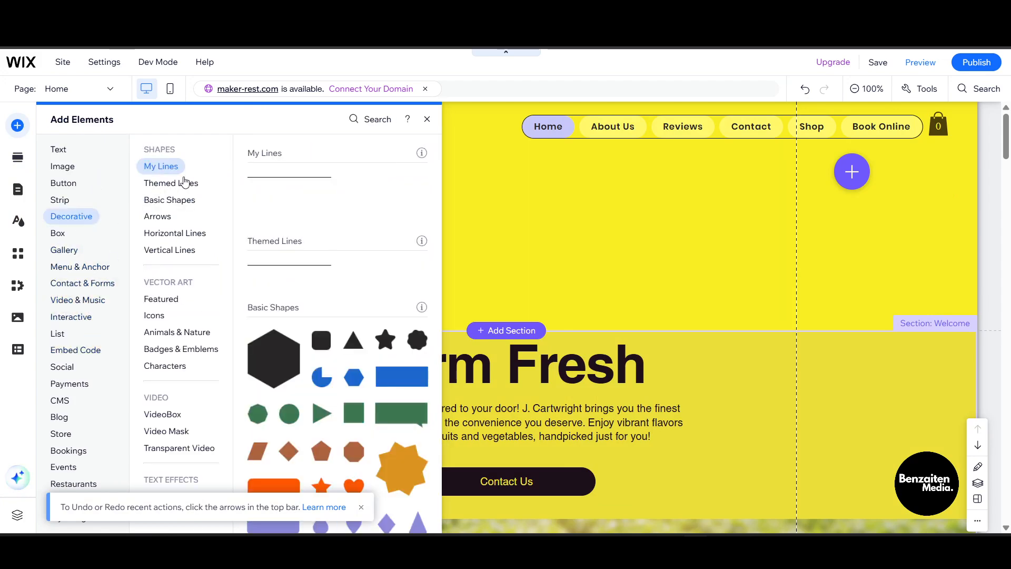
left_click(83, 267)
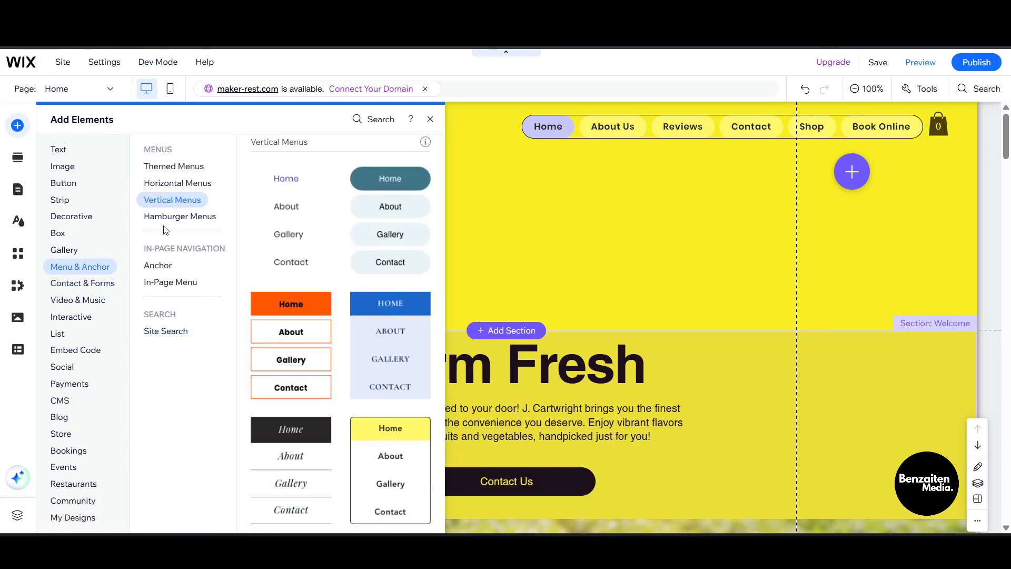
left_click(174, 205)
left_click(174, 217)
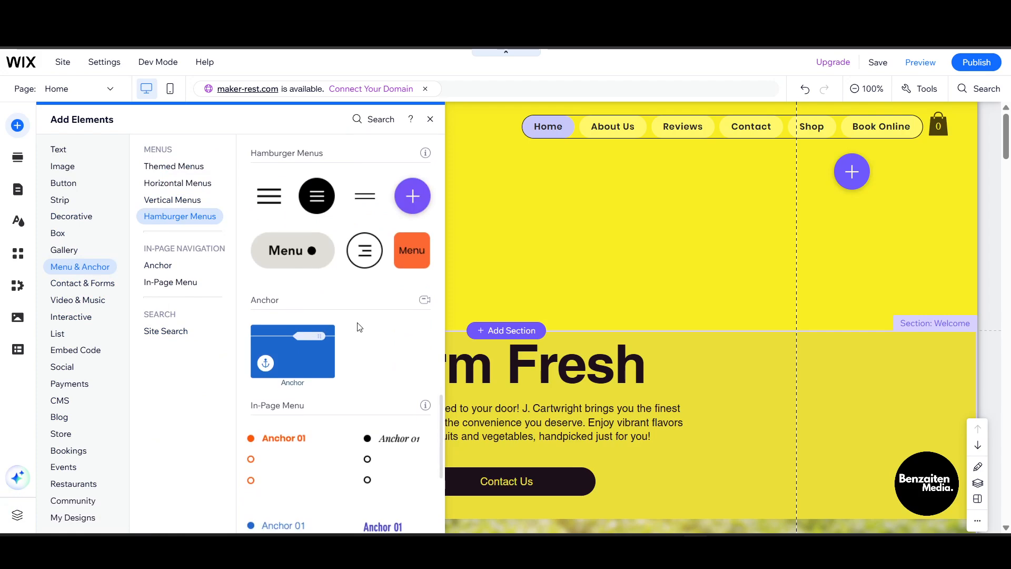
left_click_drag(270, 202, 220, 190)
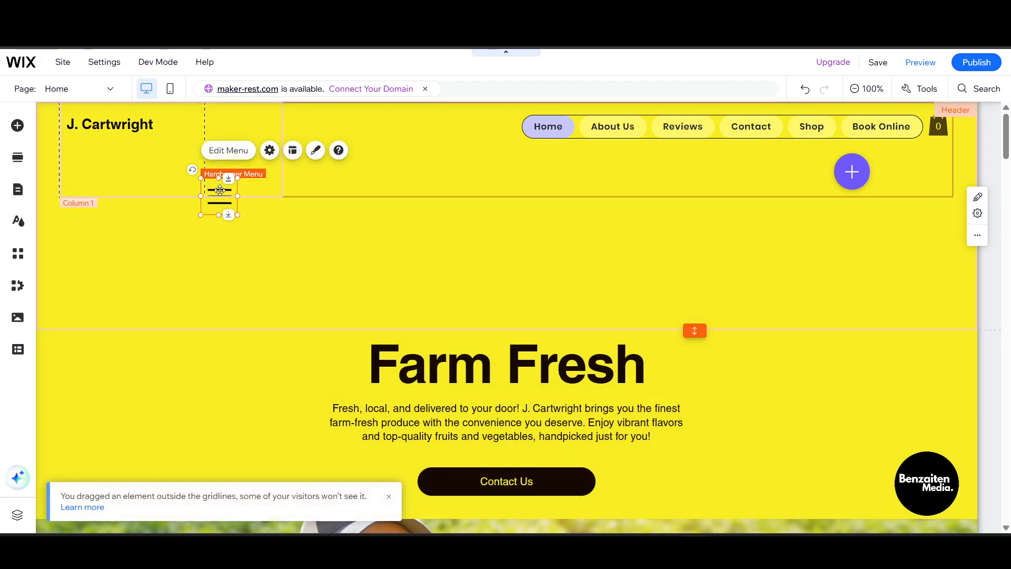
- Open Hamburger Menu Mode and select the side menu's close button and overlay
double_click(224, 193)
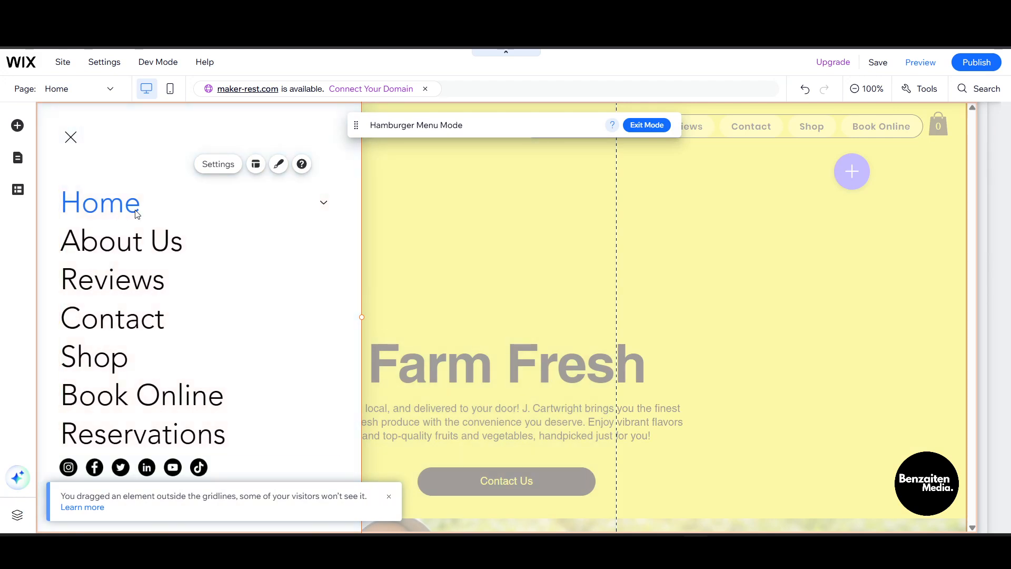
left_click(71, 136)
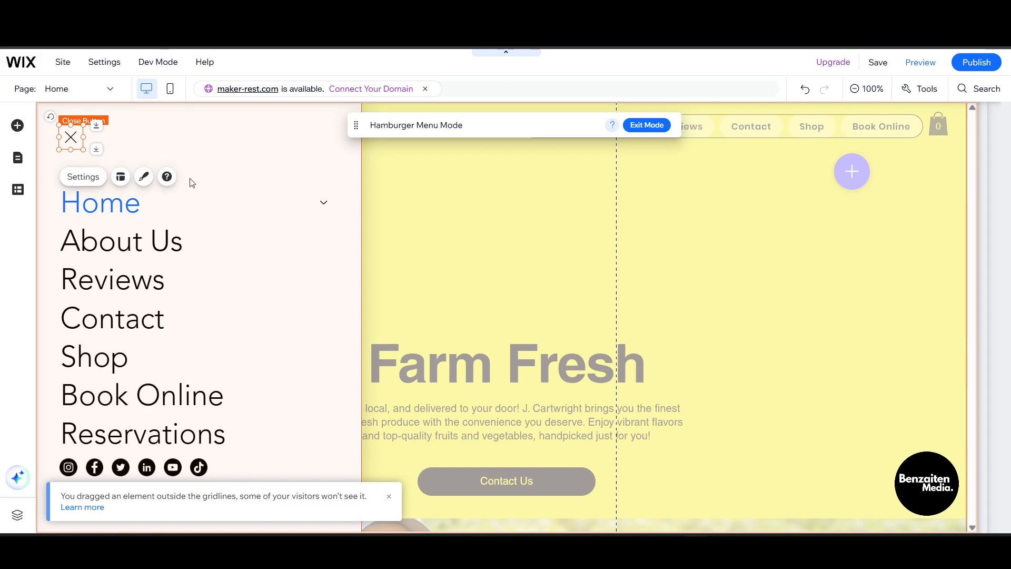
left_click(568, 176)
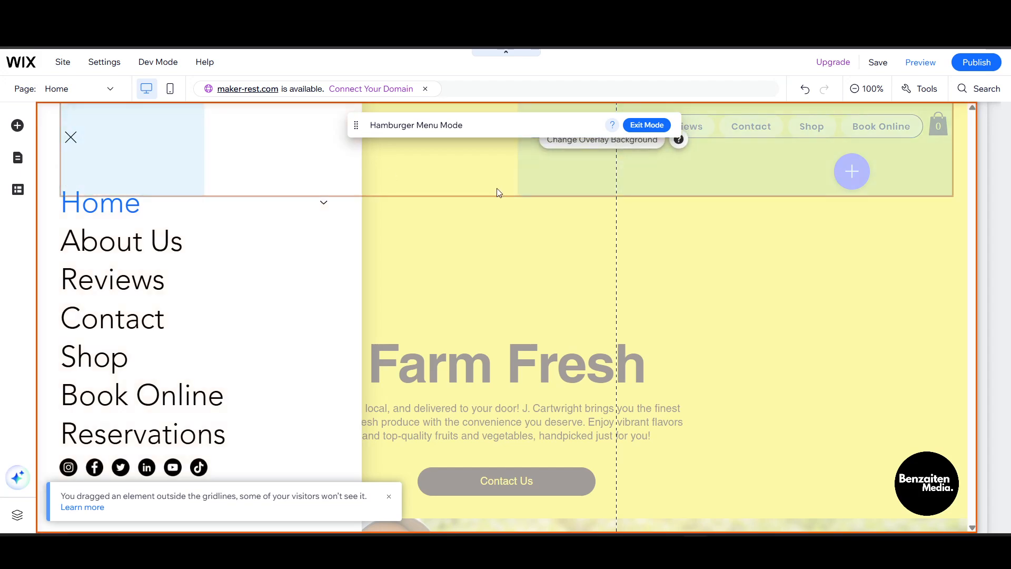
- Save the site, dismiss the confirmation, and switch to Preview
left_click(878, 63)
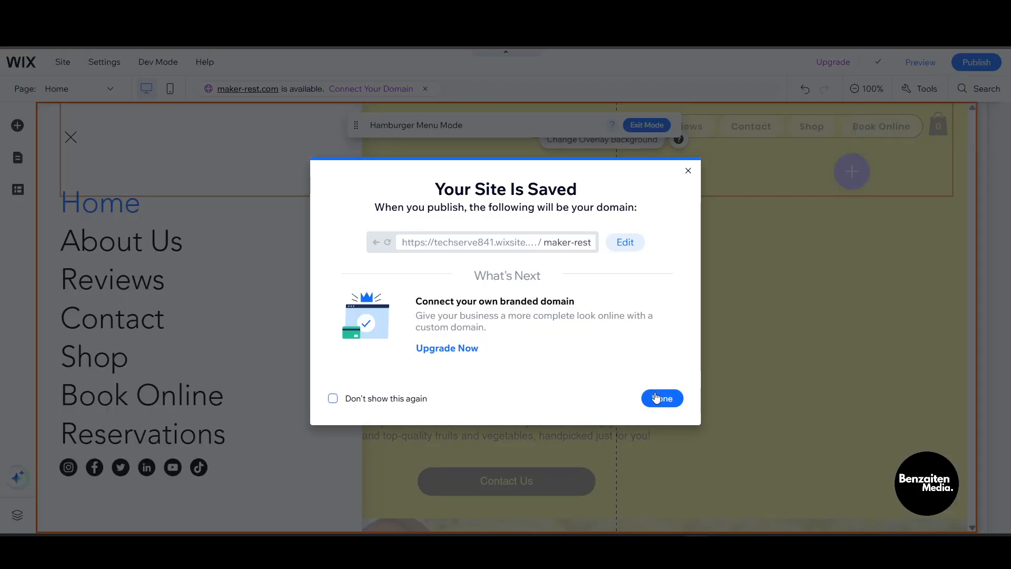
left_click(658, 398)
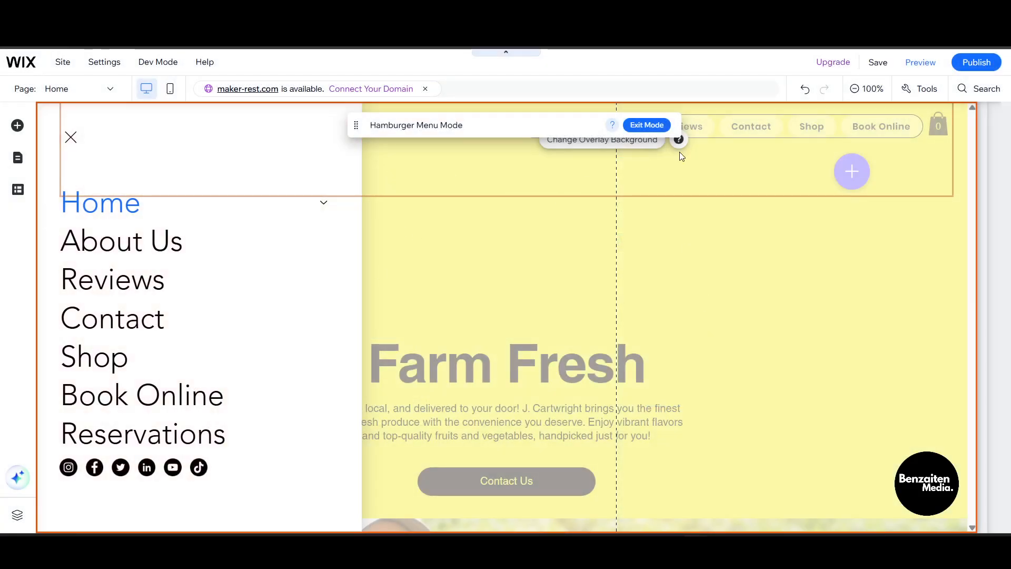
left_click(921, 64)
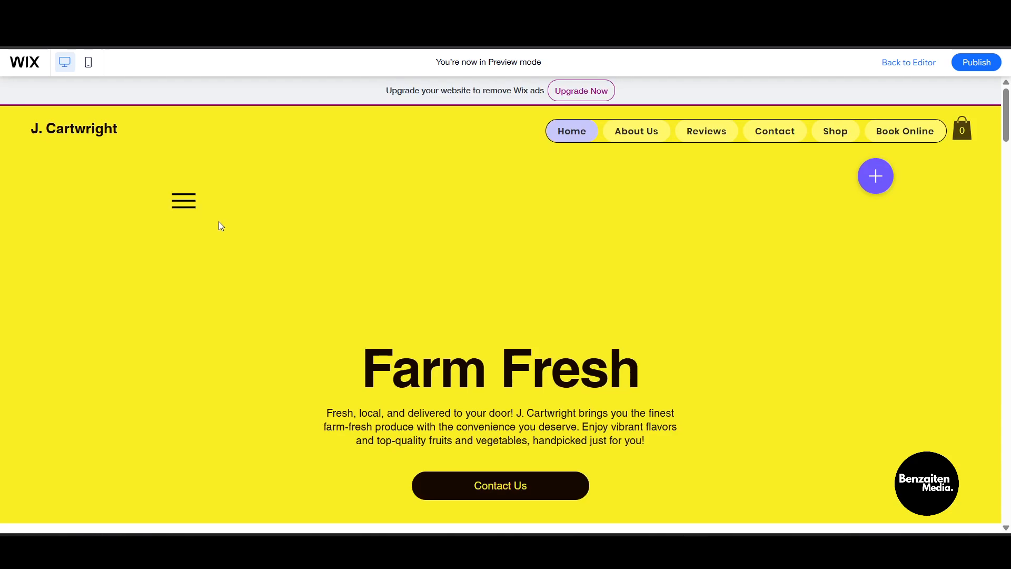
- In Preview, open the hamburger menu, expand and collapse Home's Features submenu, and close it
left_click(183, 202)
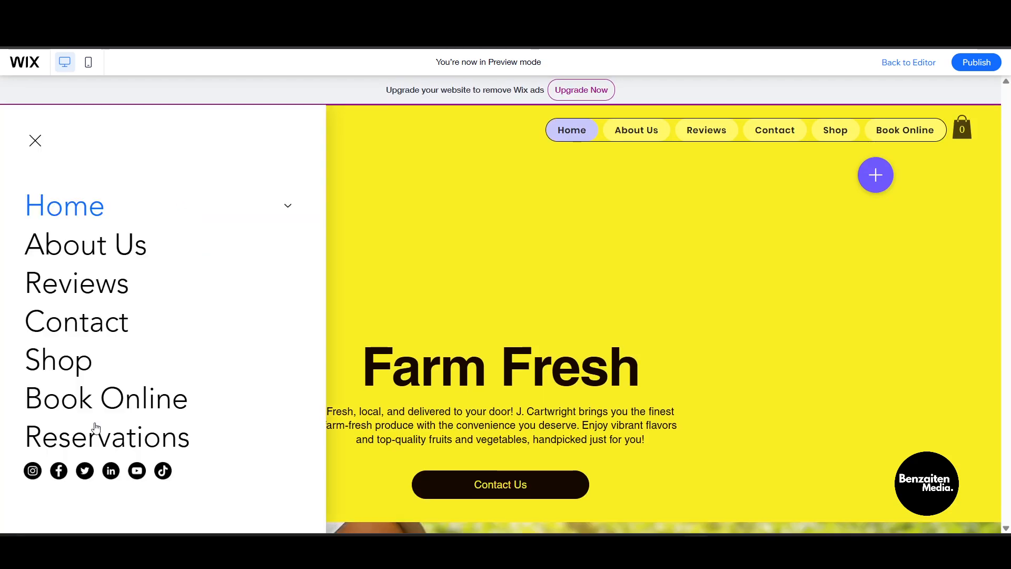
left_click(287, 207)
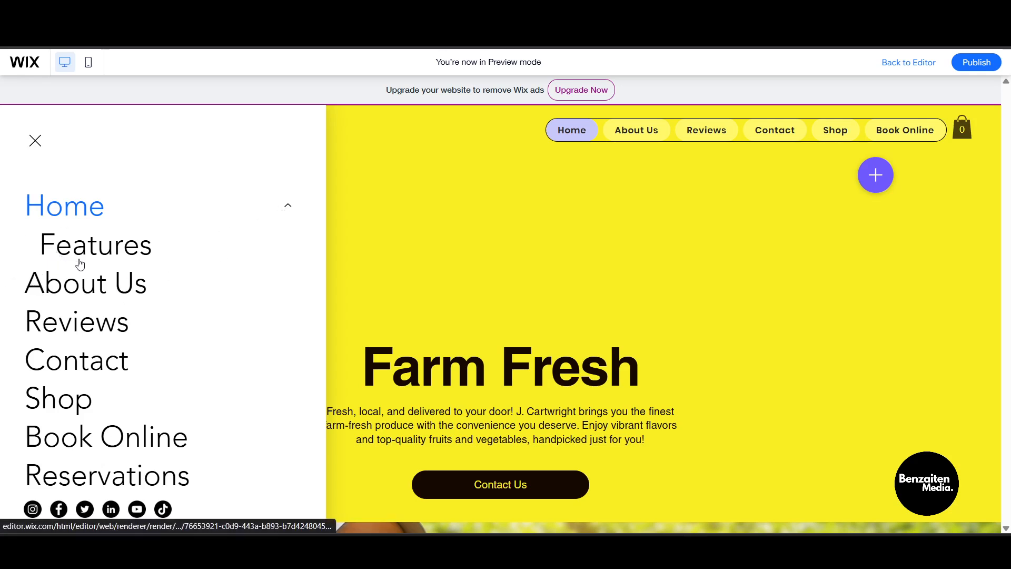
left_click(289, 207)
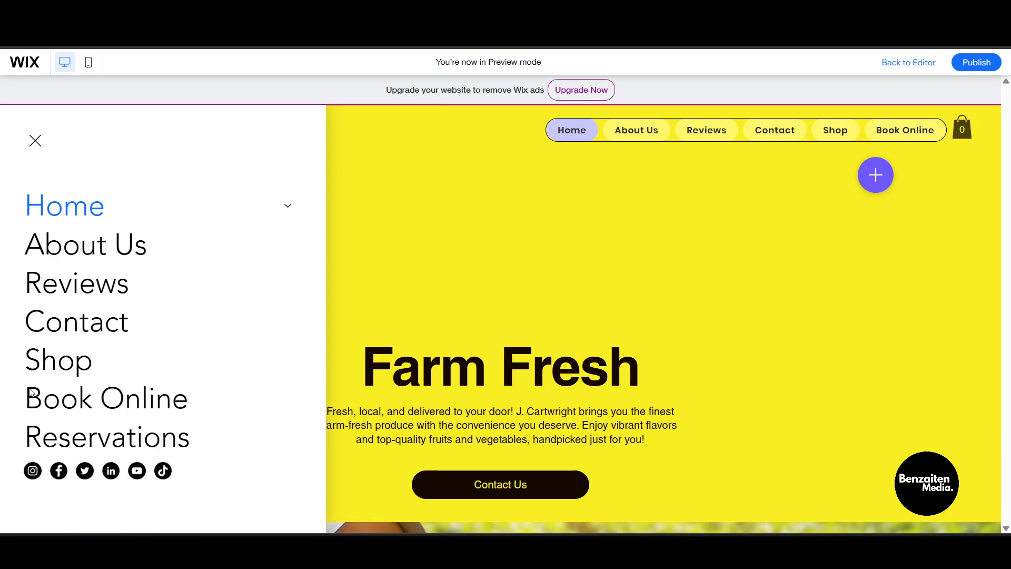
left_click(46, 145)
- Reopen and close the hamburger menu twice more, then return to the editor
left_click(188, 207)
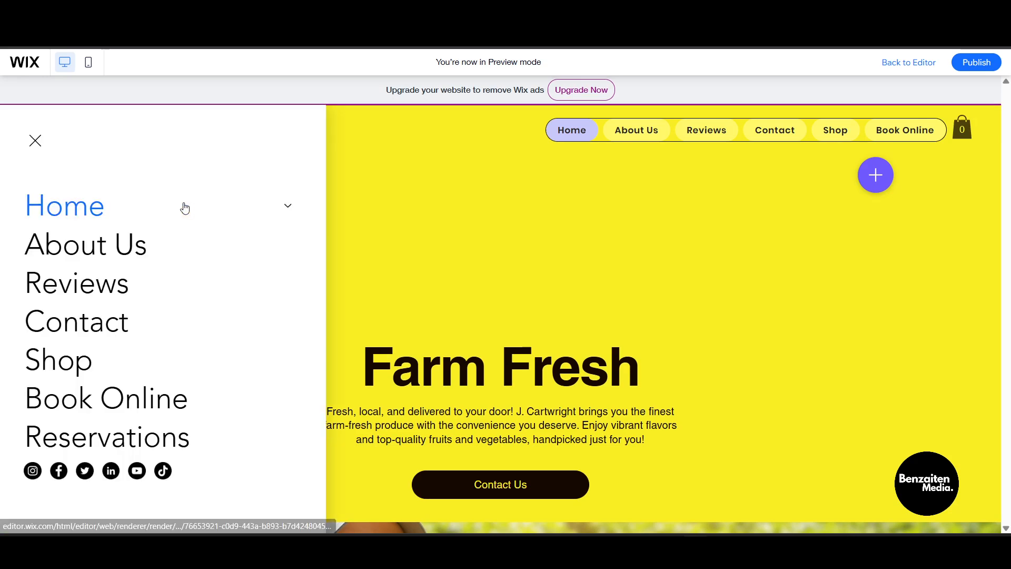
left_click(34, 147)
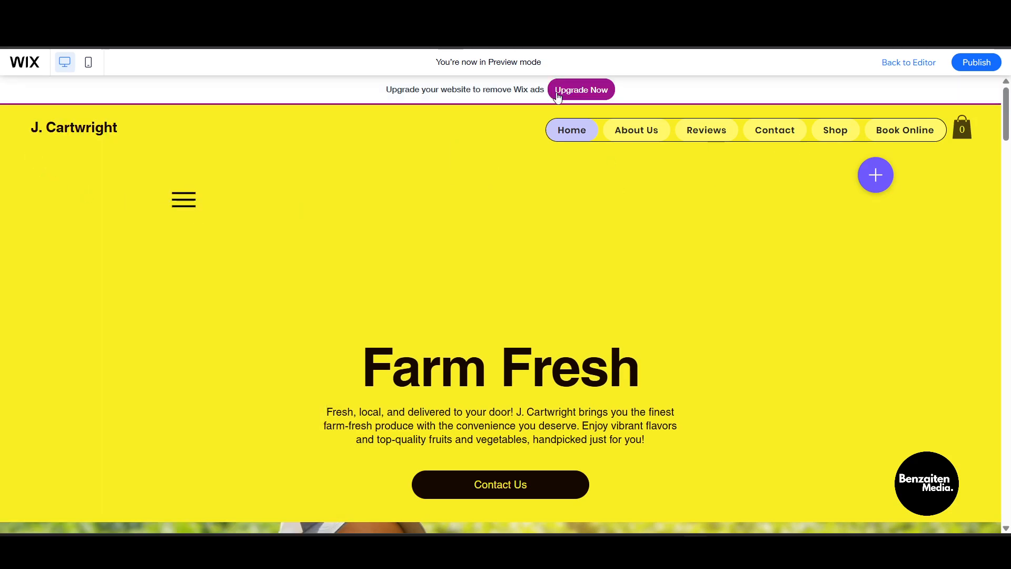
scroll(277, 181, "down", 4)
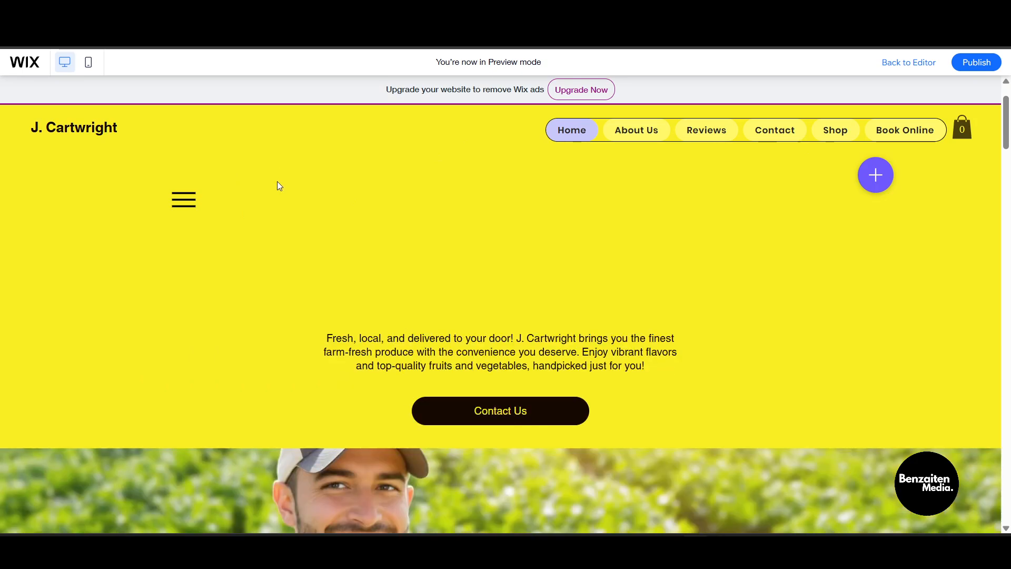
scroll(277, 204, "up", 4)
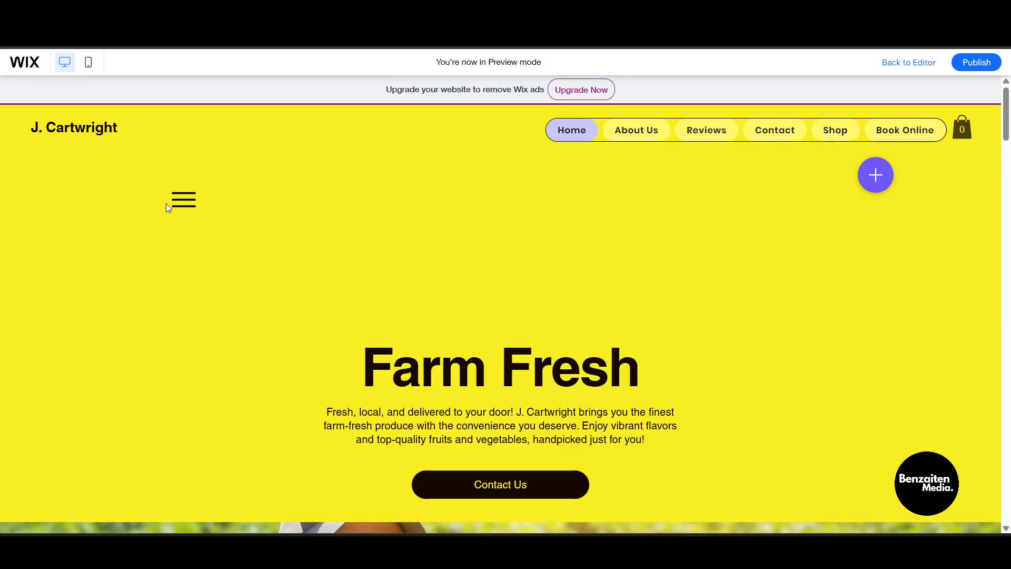
left_click(184, 205)
left_click(456, 170)
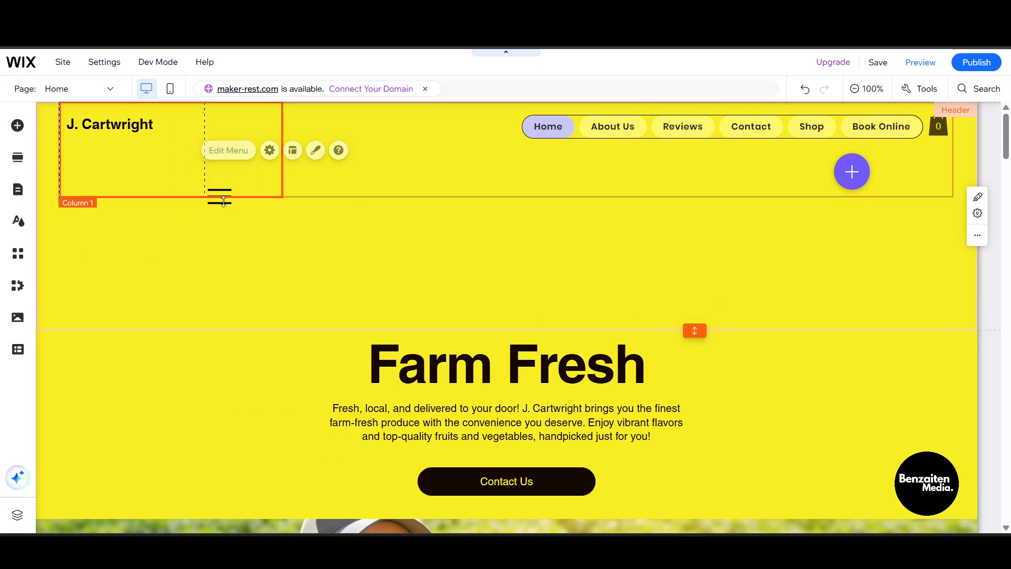
- Move the hamburger icon up beside the site name
left_click(224, 200)
left_click(222, 195)
left_click_drag(222, 194, 184, 148)
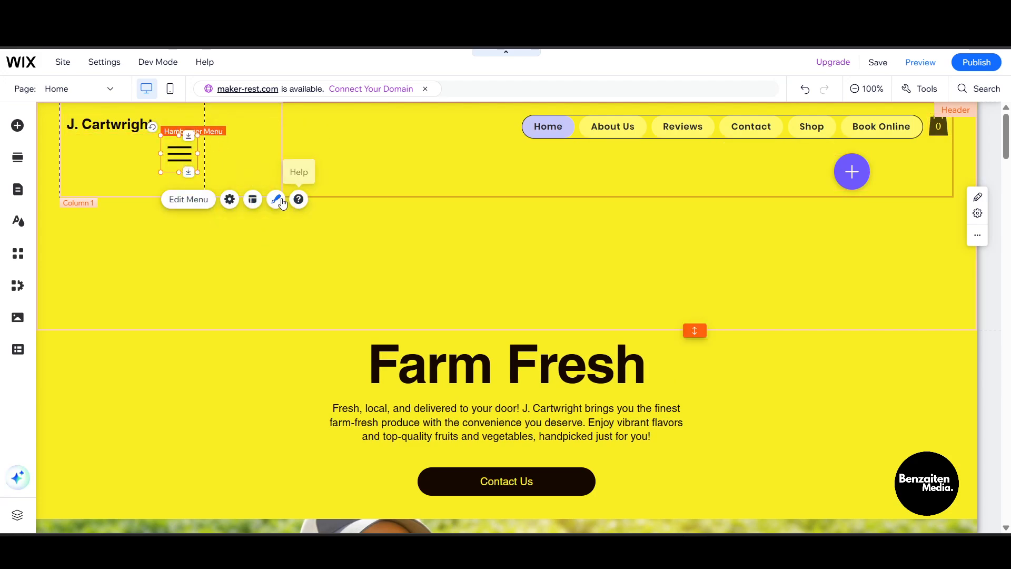
- Set the hamburger icon size to 100px with a blue hover color
left_click(276, 200)
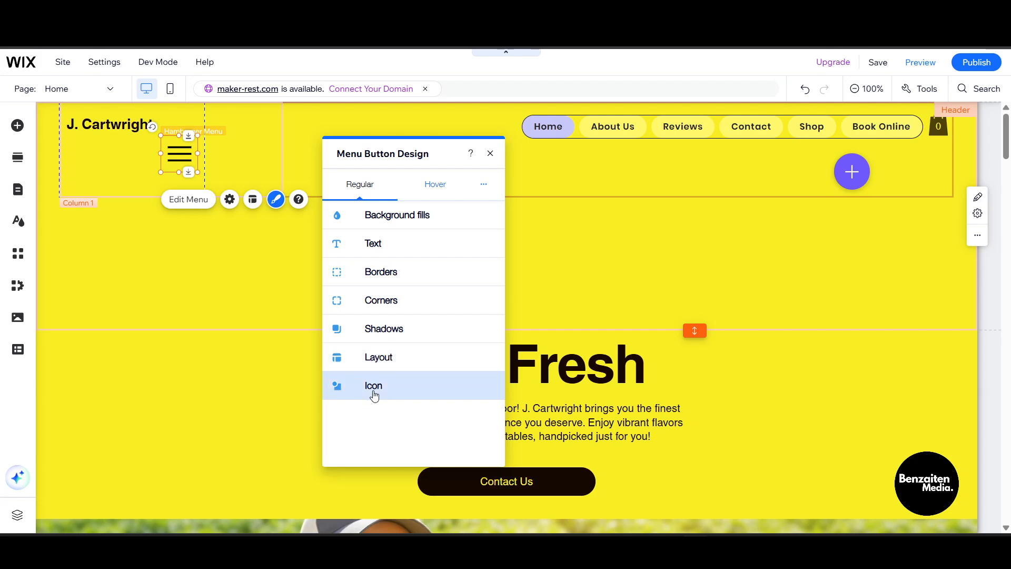
left_click(375, 387)
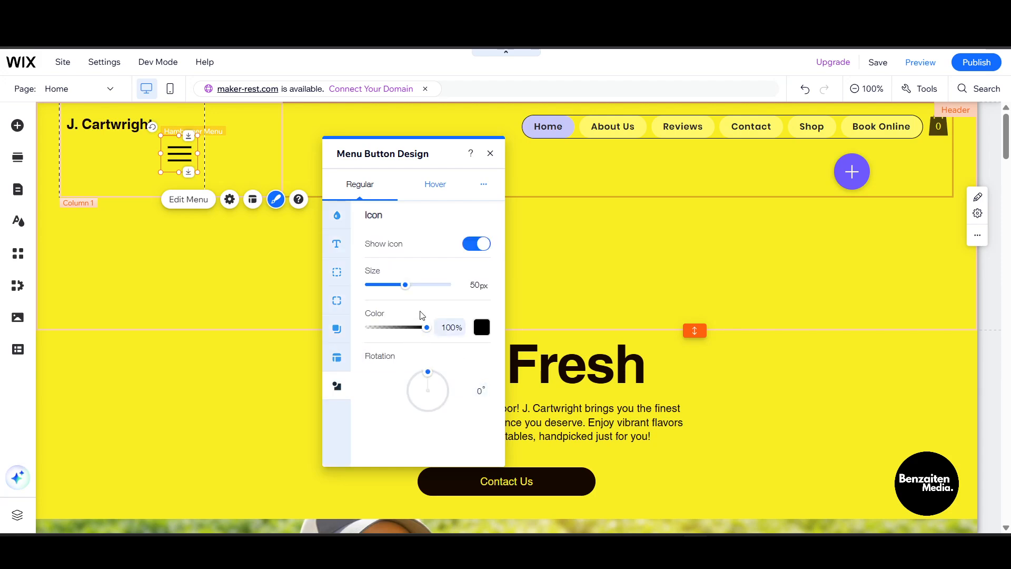
left_click_drag(403, 286, 453, 285)
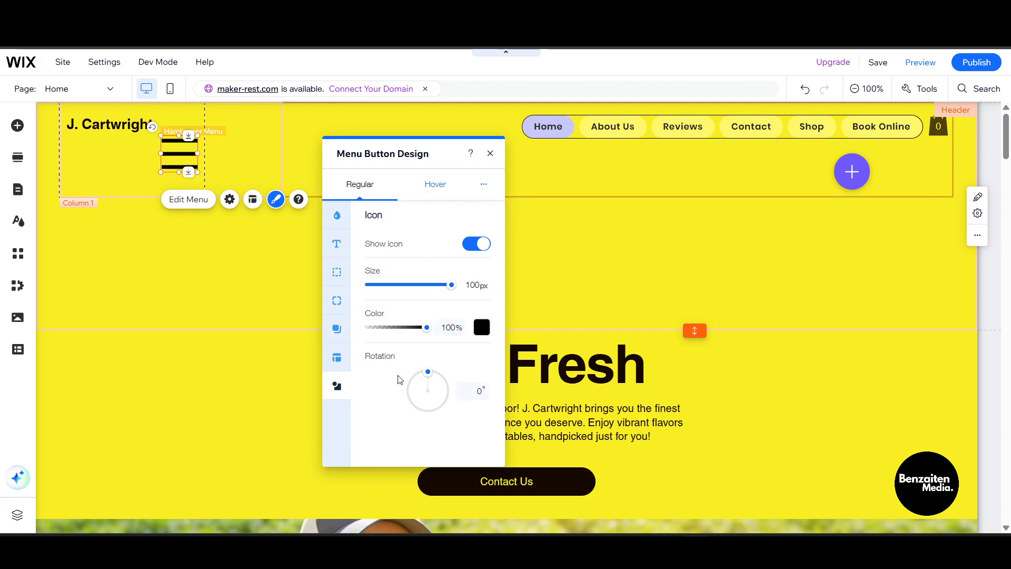
left_click(424, 186)
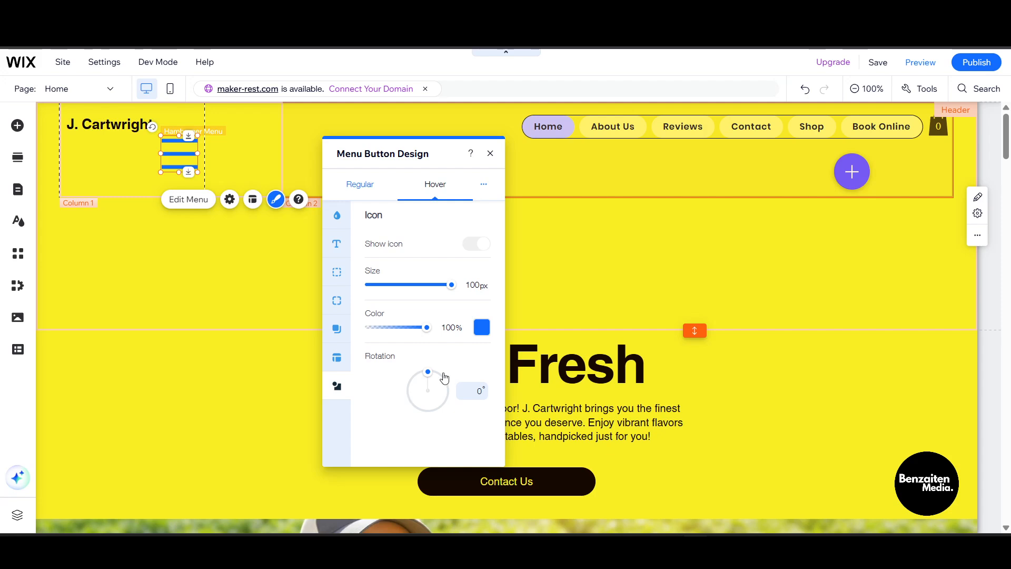
left_click(491, 154)
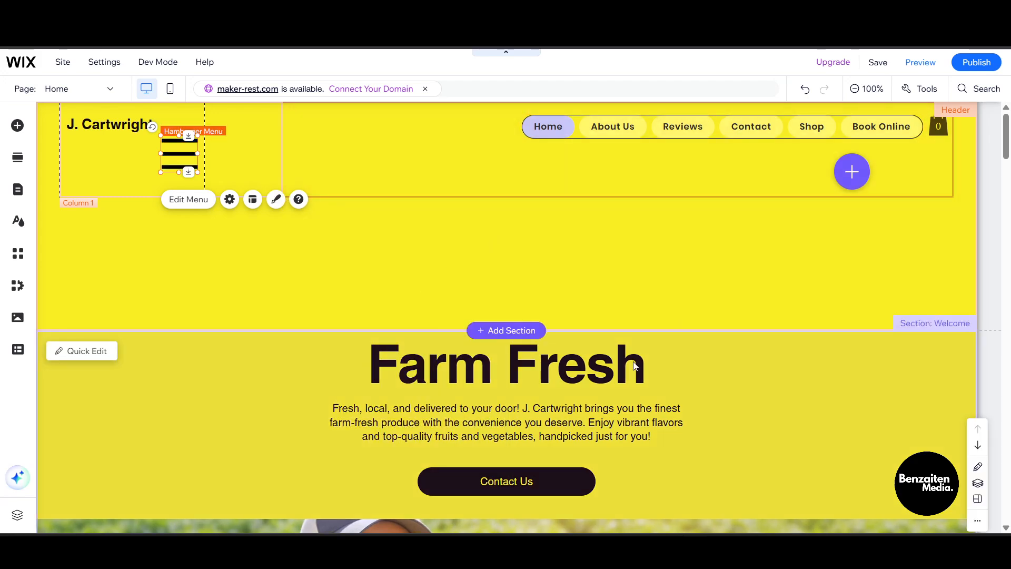
scroll(359, 207, "down", 3)
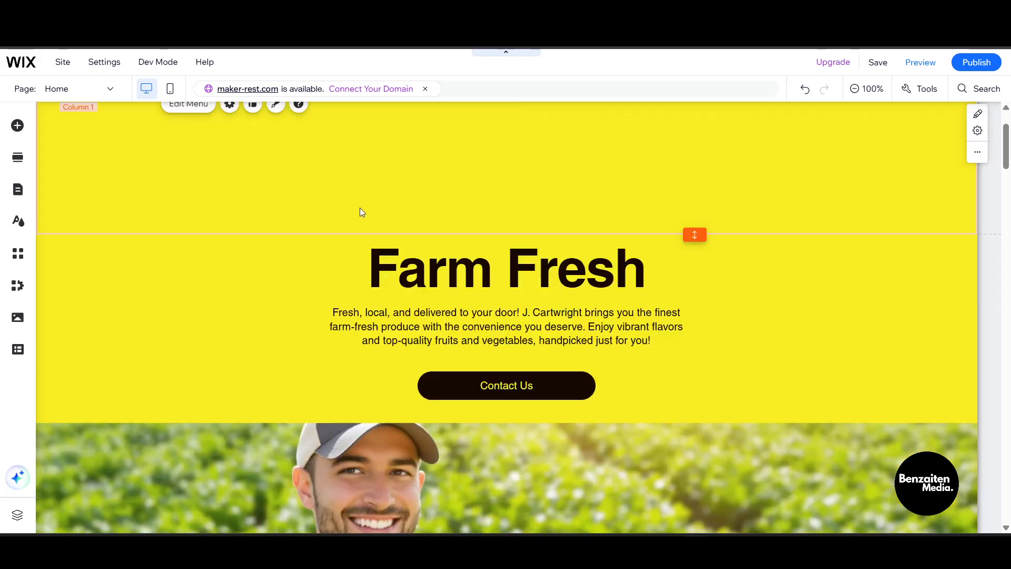